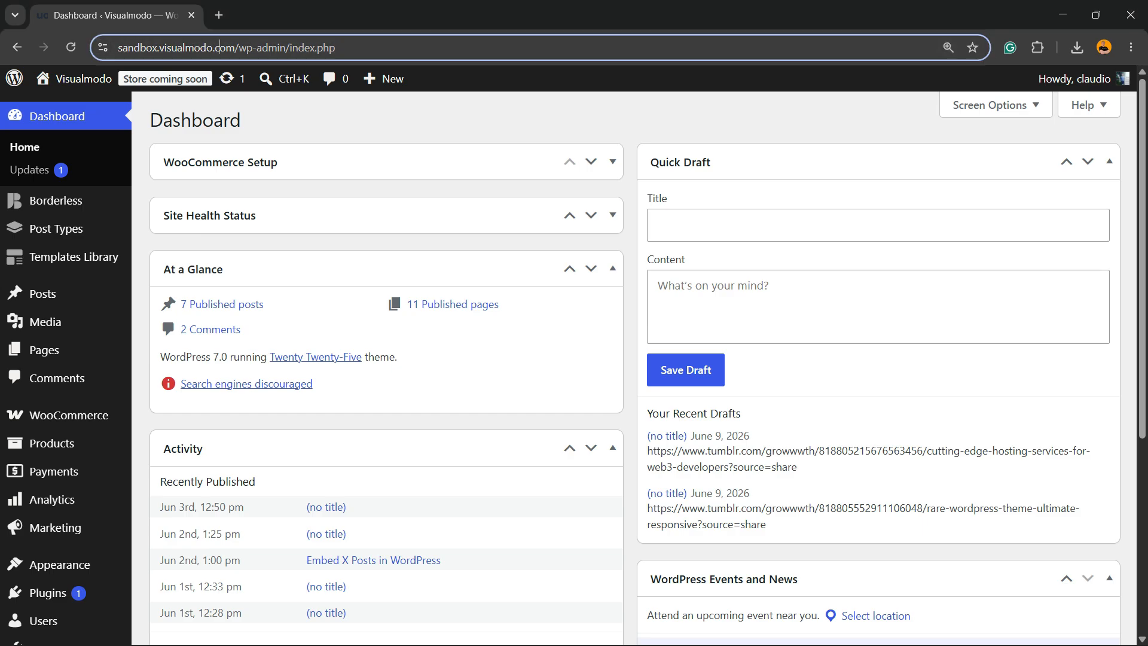
{"action": "triple_click", "coordinate": [232, 48]}
{"action": "double_click", "coordinate": [232, 48]}
{"action": "left_click", "coordinate": [198, 48]}
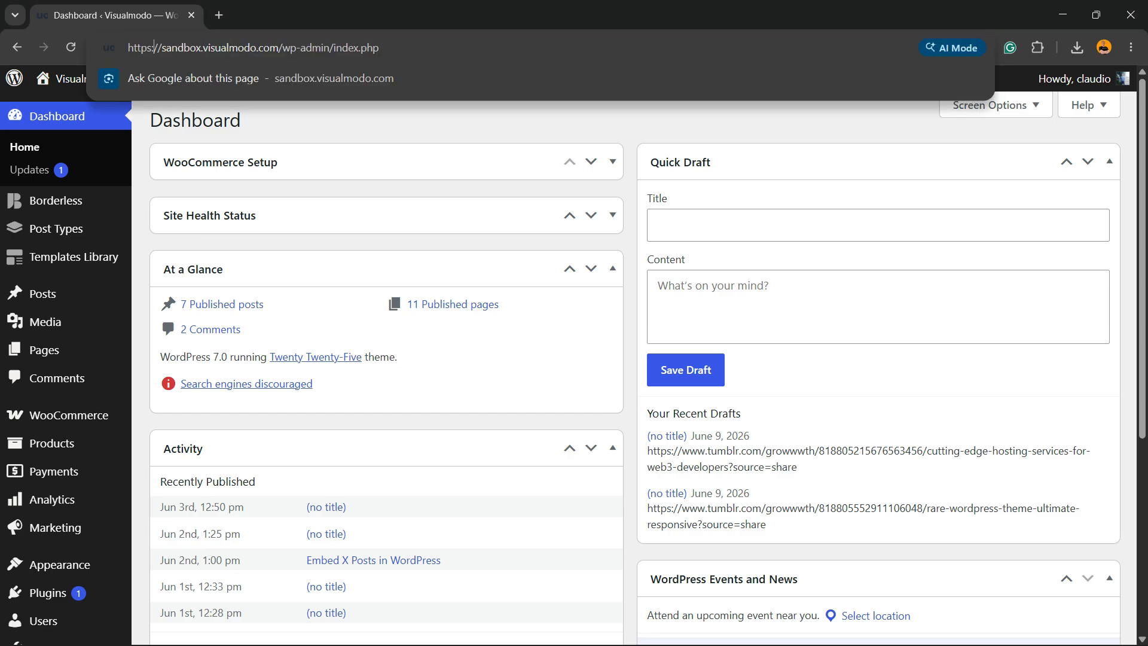
{"action": "left_click_drag", "start_coordinate": [154, 48], "coordinate": [333, 47]}
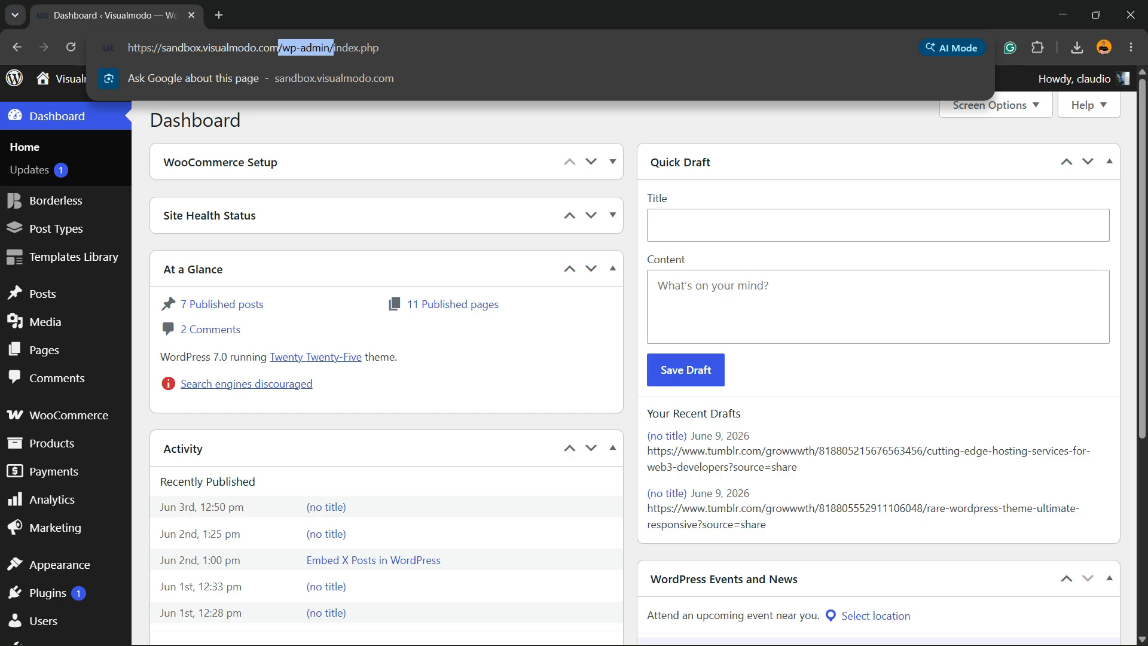
{"action": "left_click", "coordinate": [383, 122]}
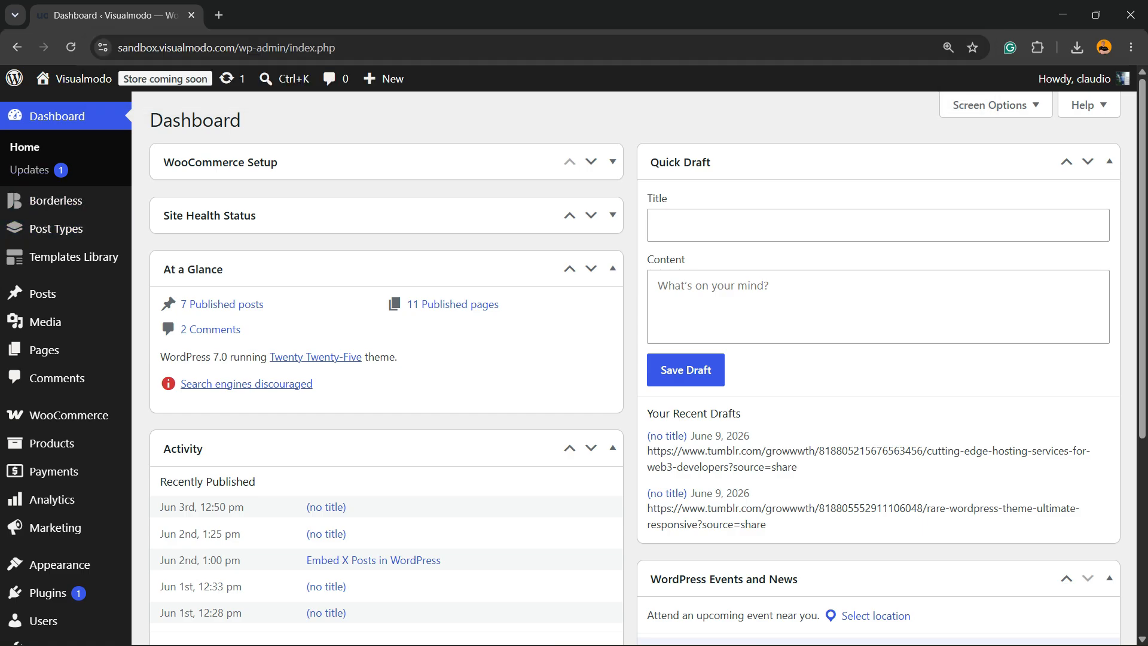
Go to Slider Revolution from the WordPress dashboard and open the Home1 hero module in the editor
{"action": "scroll", "coordinate": [634, 359], "scroll_direction": "down", "scroll_amount": 5}
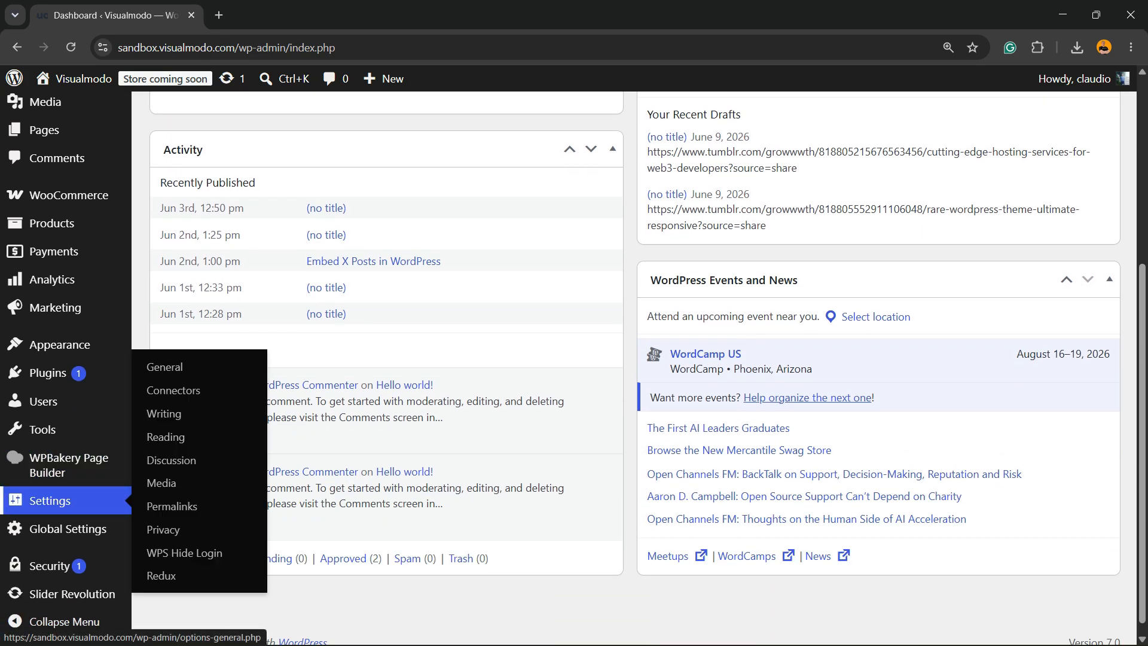
{"action": "left_click", "coordinate": [72, 594]}
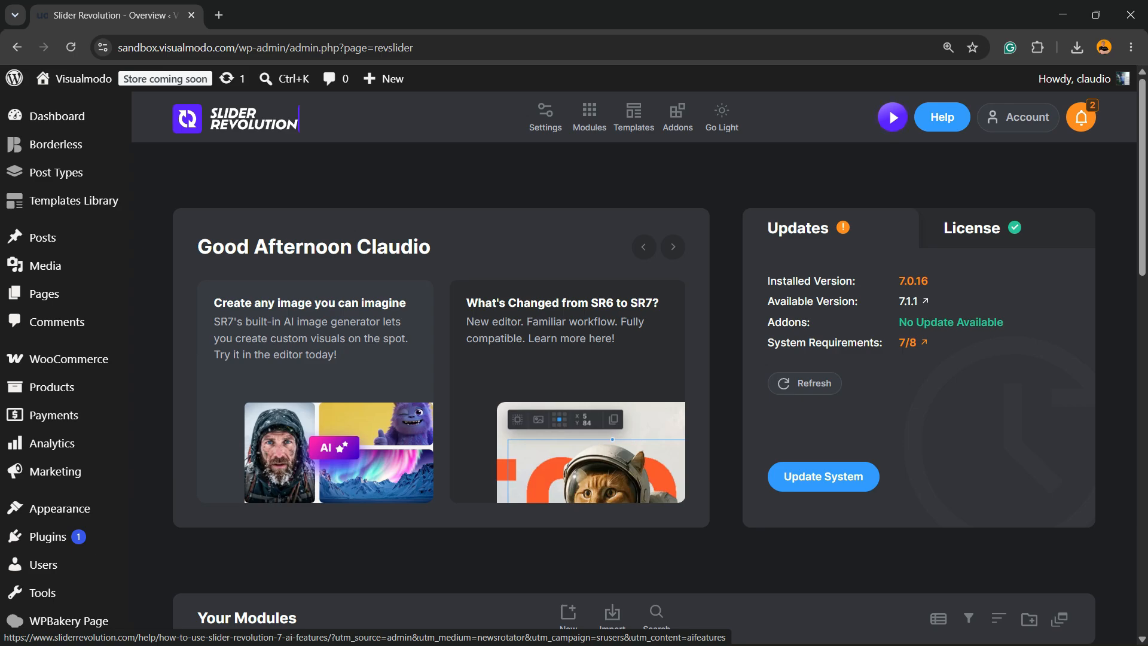
{"action": "scroll", "coordinate": [567, 359], "scroll_direction": "down", "scroll_amount": 2}
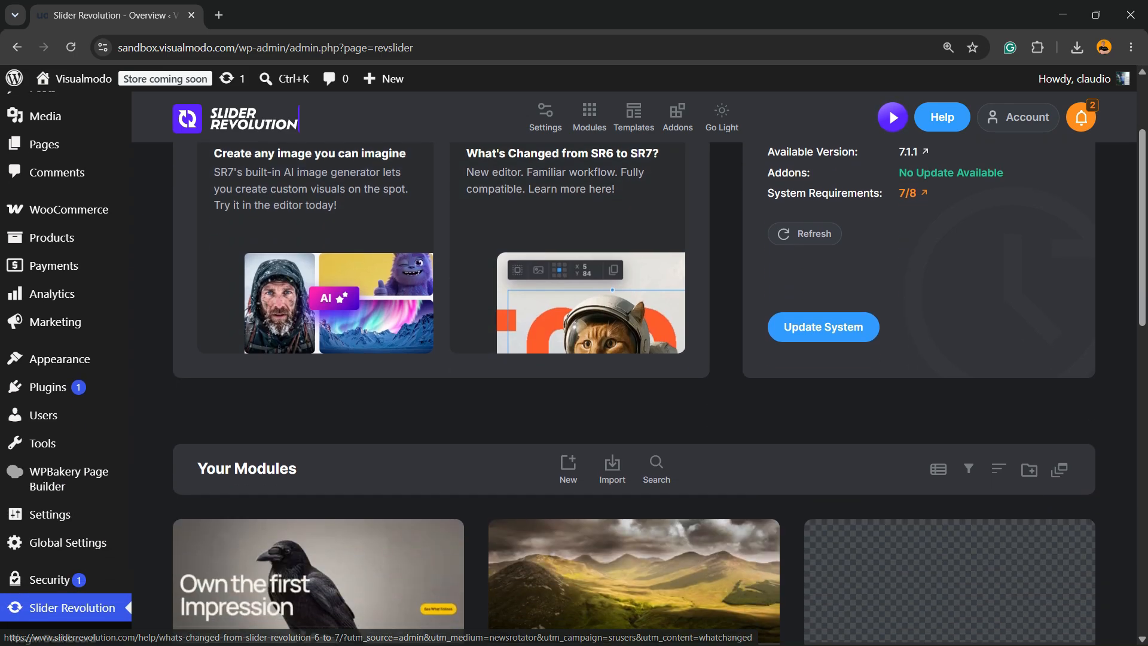
{"action": "scroll", "coordinate": [634, 371], "scroll_direction": "down", "scroll_amount": 3}
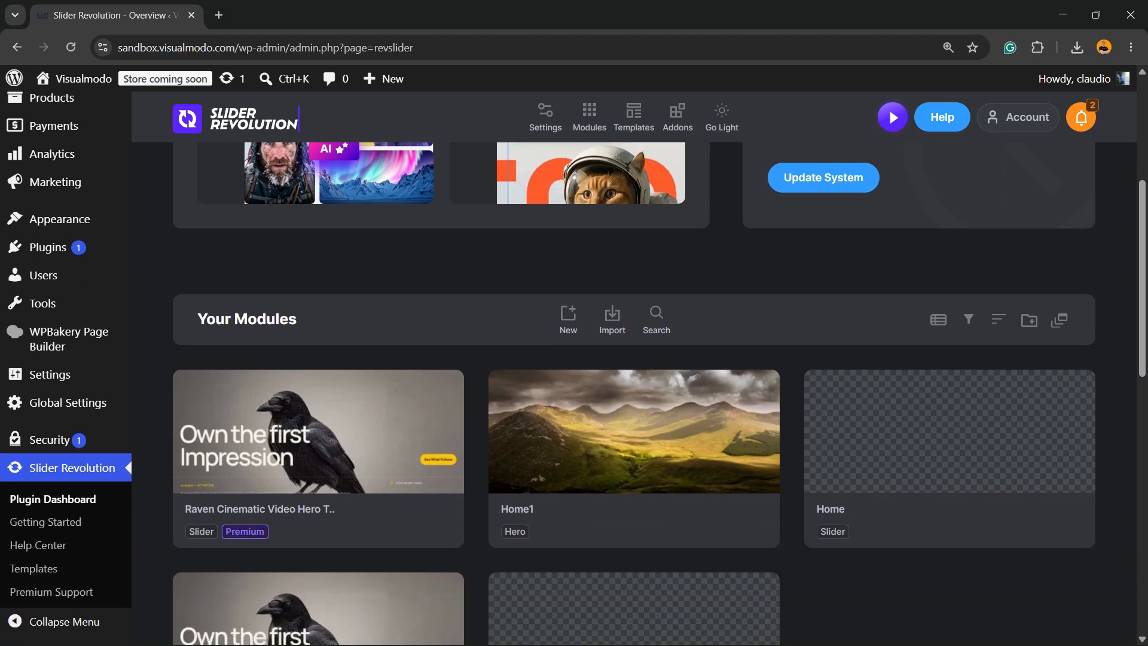
{"action": "scroll", "coordinate": [317, 299], "scroll_direction": "down", "scroll_amount": 3}
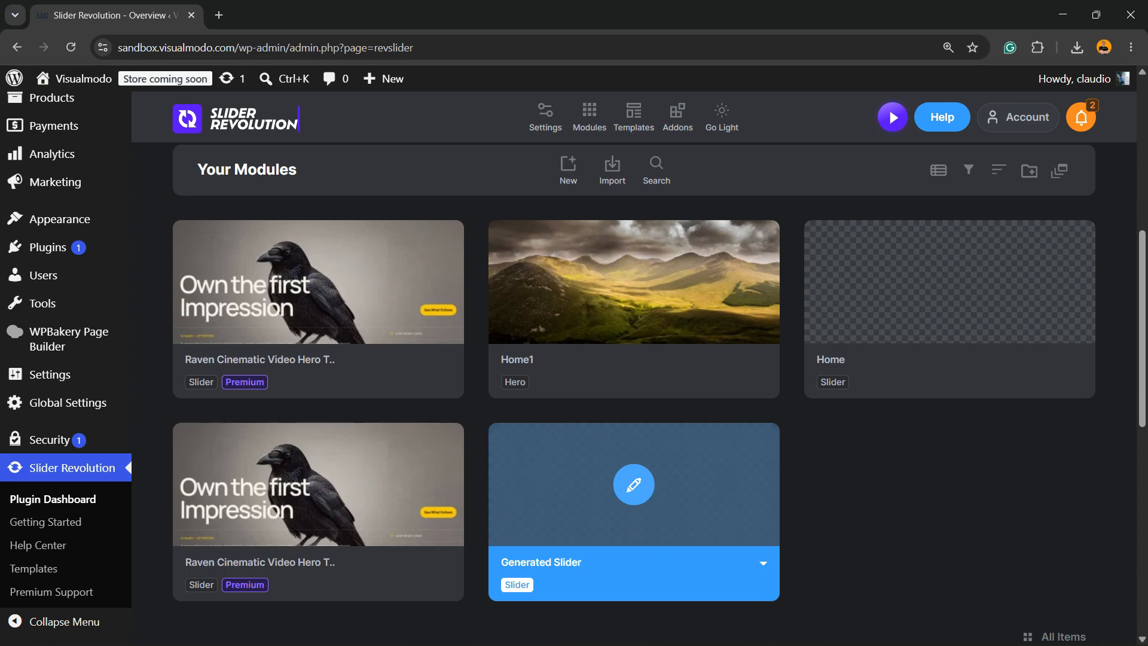
{"action": "left_click", "coordinate": [633, 484]}
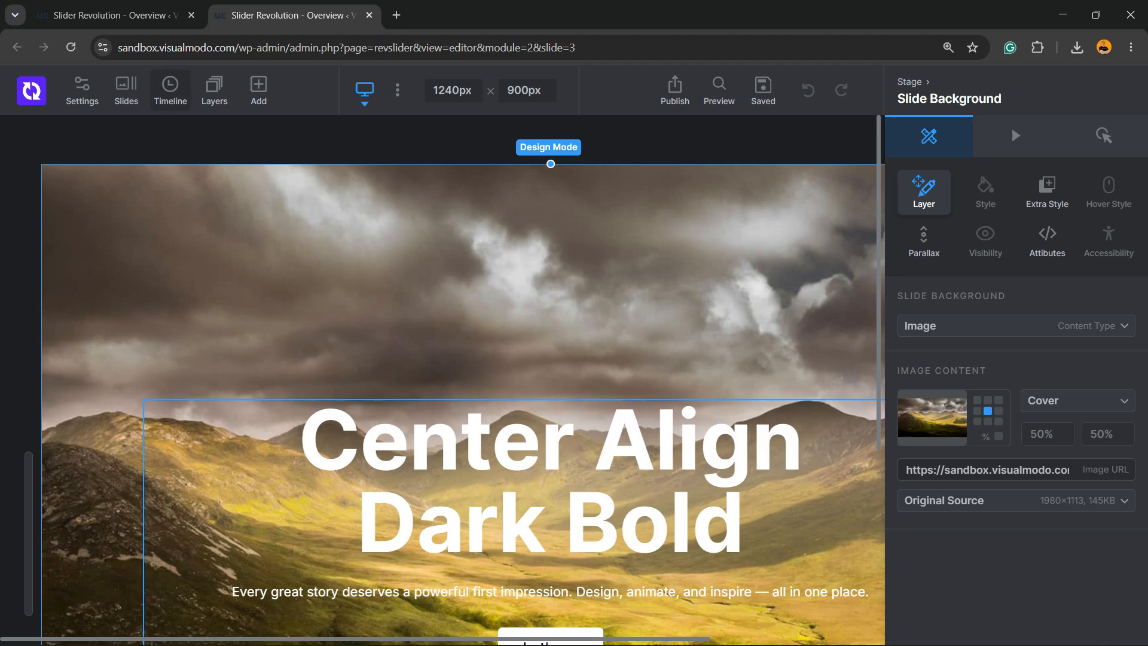
Show the slide's layer list and select the Slide Background layer
{"action": "left_click", "coordinate": [210, 93]}
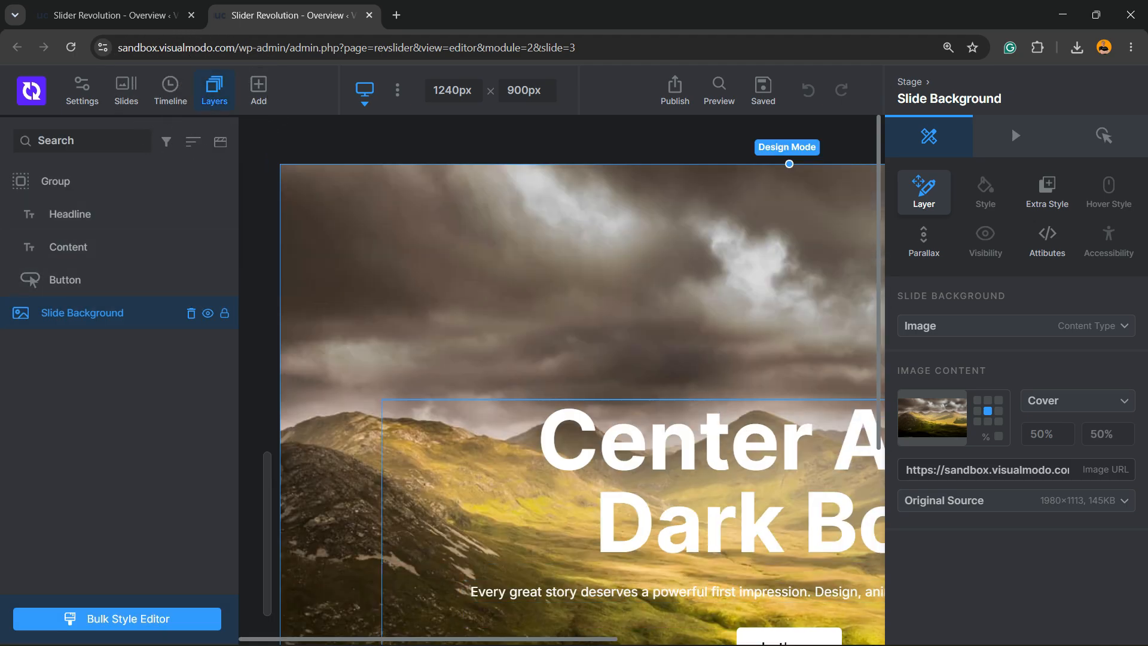
{"action": "left_click", "coordinate": [97, 308]}
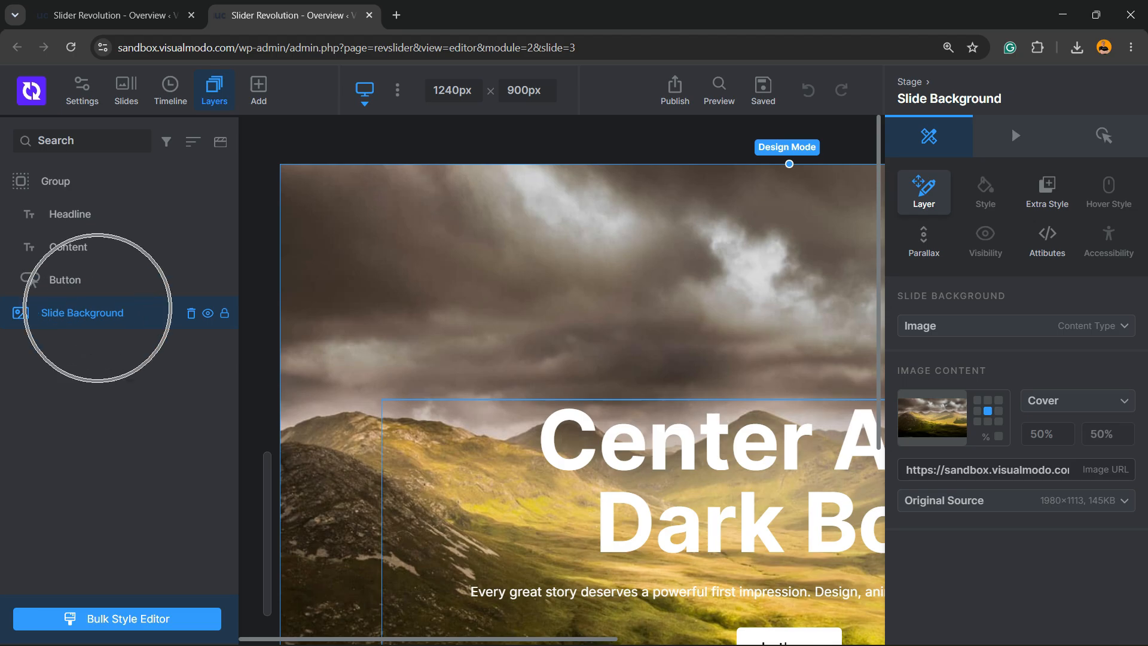
{"action": "right_click", "coordinate": [521, 195]}
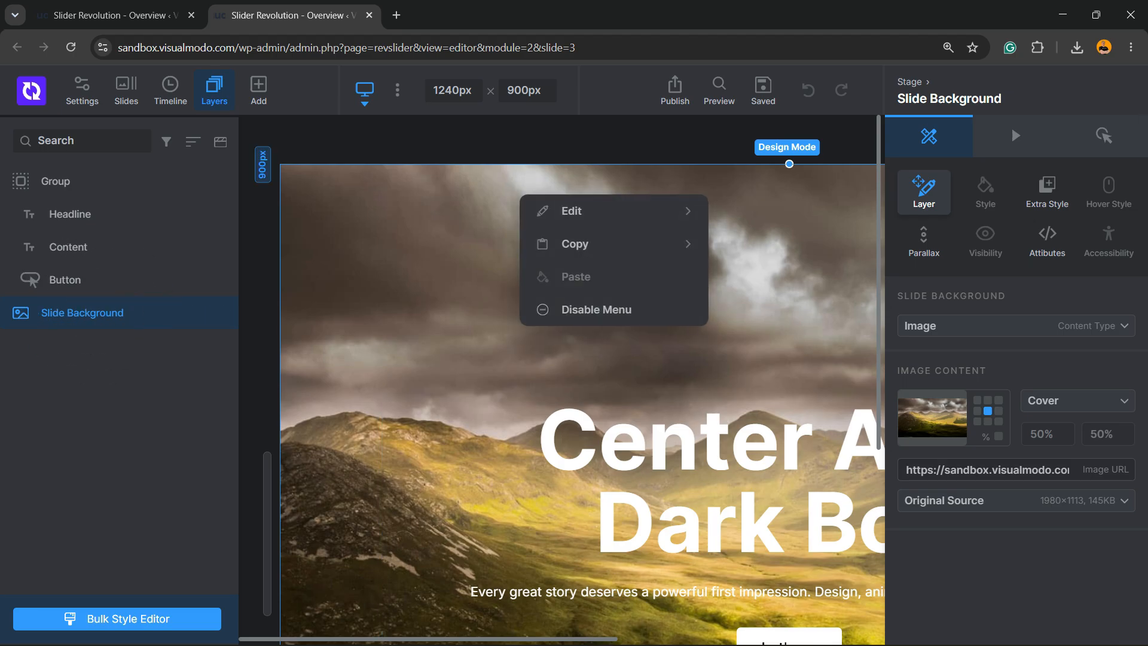
{"action": "right_click", "coordinate": [471, 177]}
{"action": "mouse_move", "coordinate": [538, 192]}
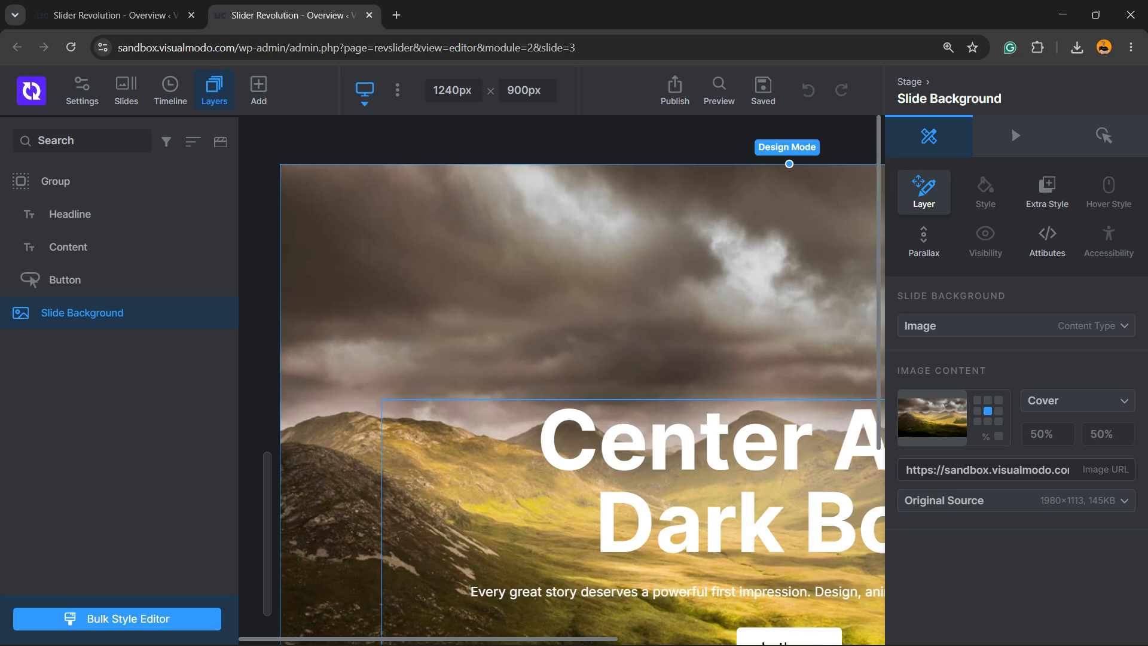
{"action": "key", "text": "ctrl"}
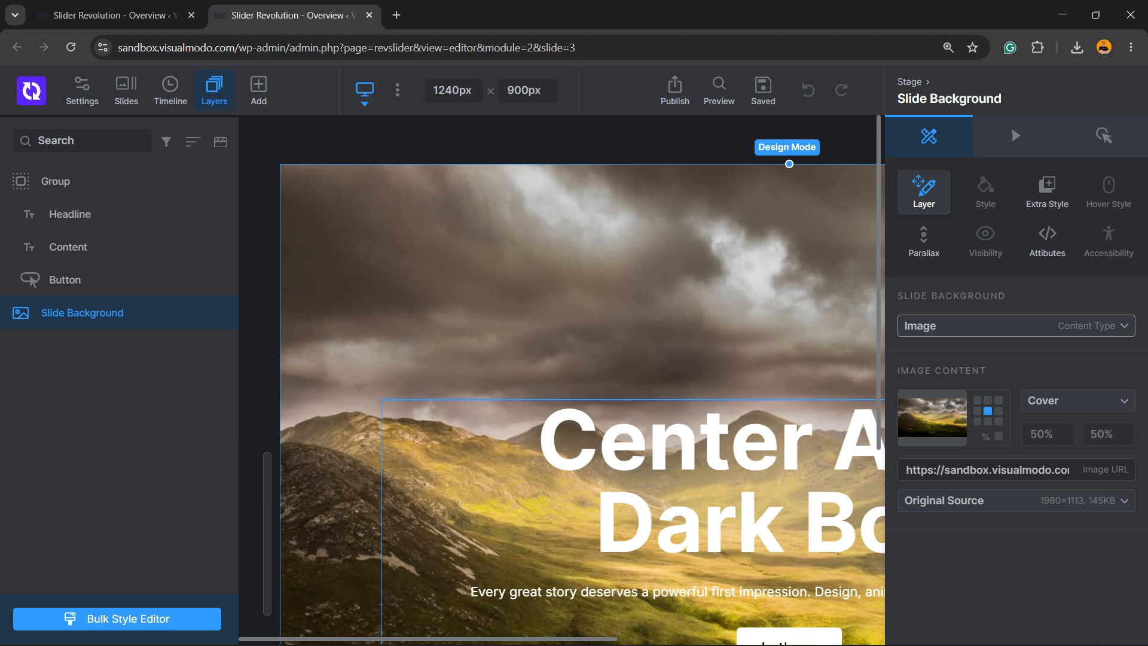
Set the slide background's content type to Color and open its background color for editing
{"action": "left_click", "coordinate": [1000, 326]}
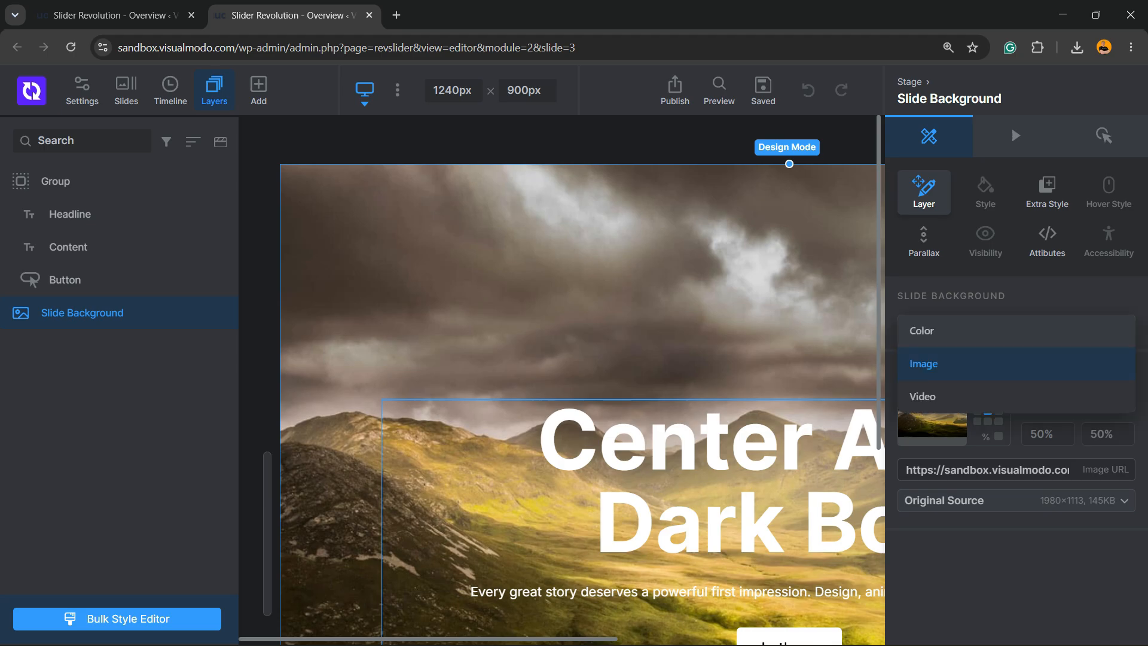
{"action": "left_click", "coordinate": [966, 331]}
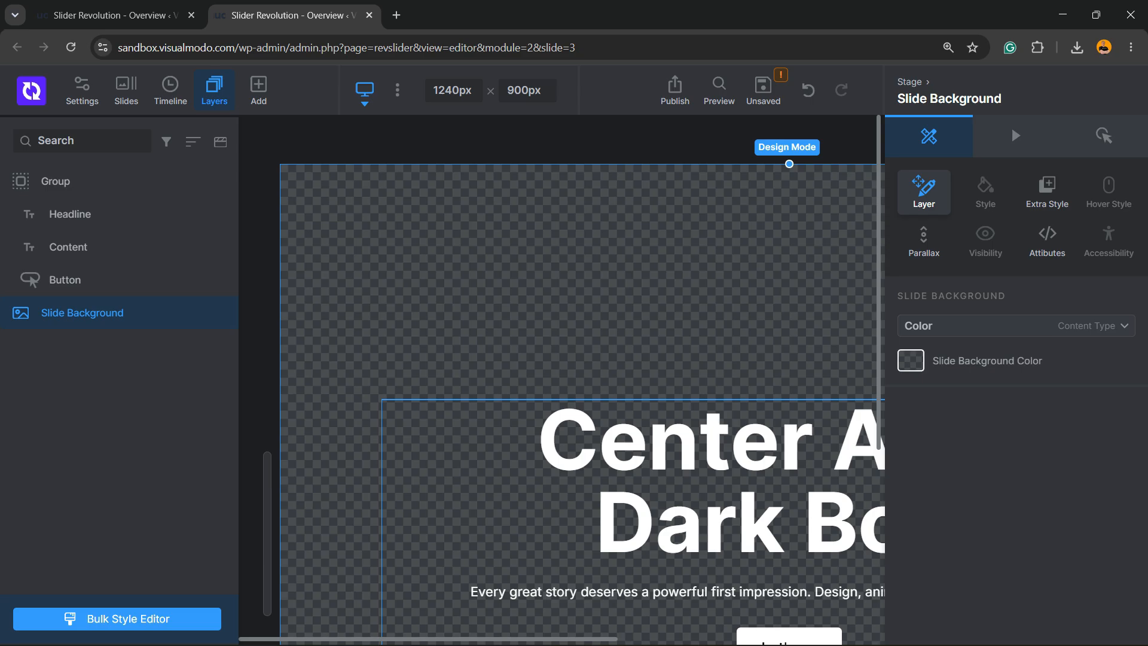
{"action": "left_click", "coordinate": [911, 360]}
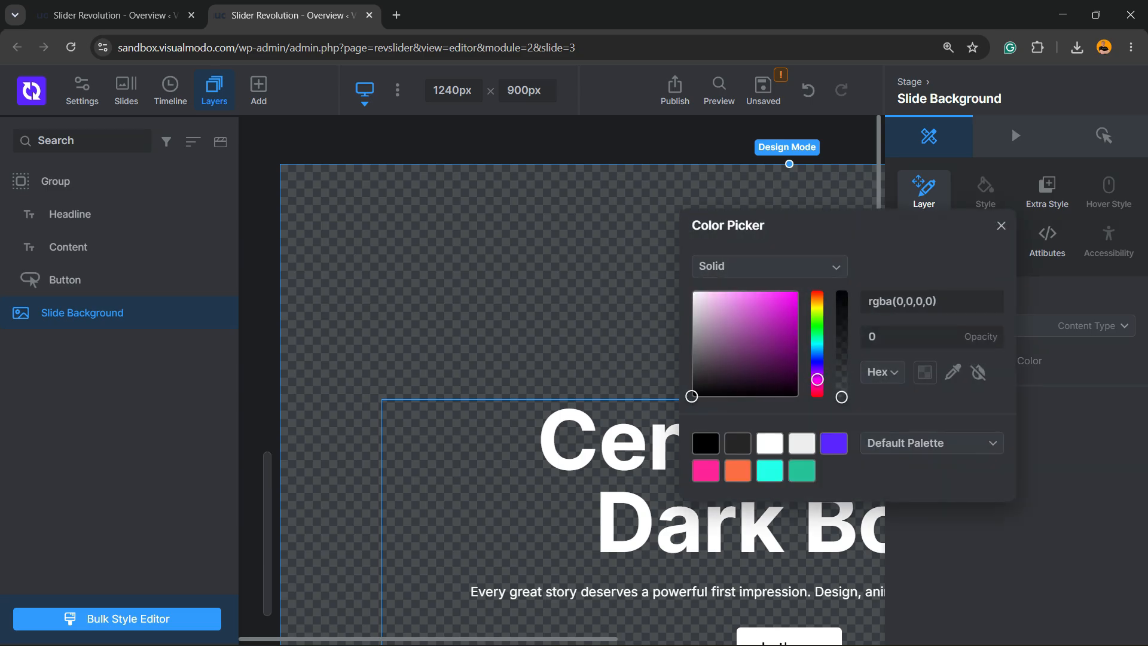
Try several solid colors from the default palette on the slide background, ending with black #000000
{"action": "left_click", "coordinate": [834, 443]}
{"action": "left_click", "coordinate": [738, 443]}
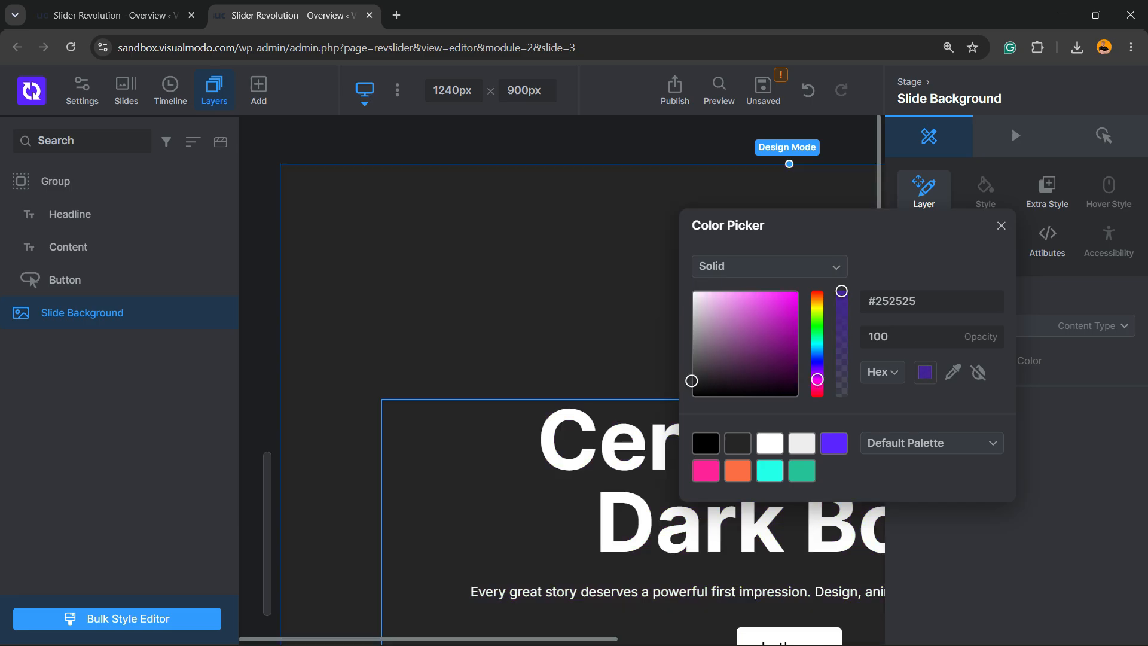
{"action": "left_click", "coordinate": [738, 471]}
{"action": "left_click", "coordinate": [770, 470]}
{"action": "left_click", "coordinate": [802, 471]}
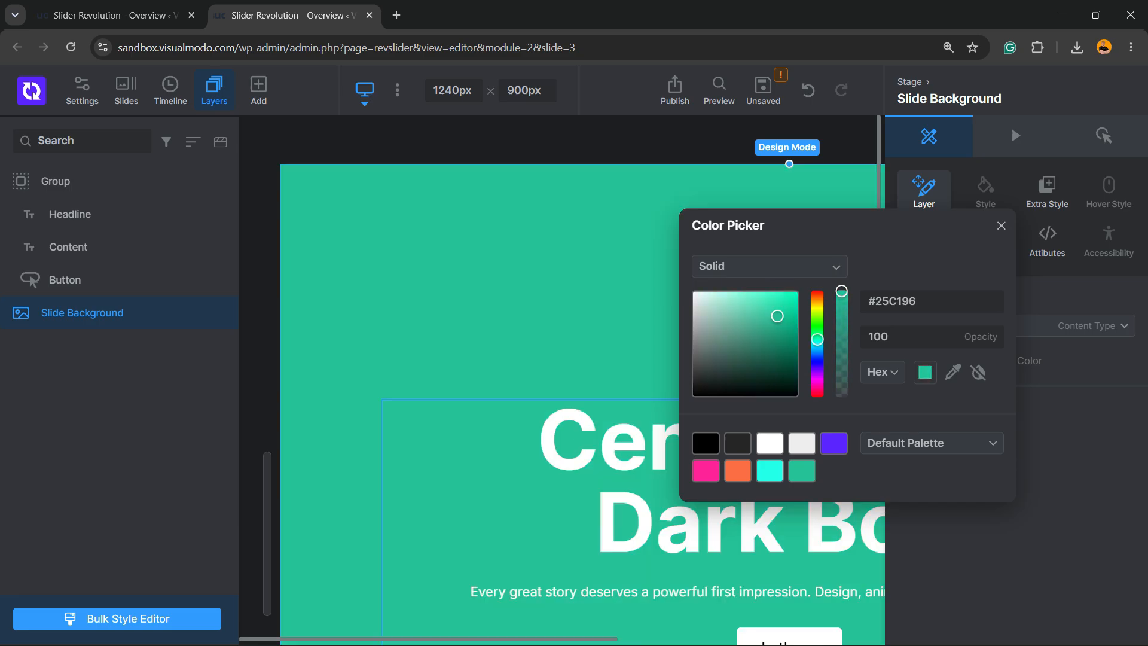
{"action": "left_click", "coordinate": [706, 444]}
{"action": "key", "text": "ctrl"}
{"action": "key", "text": "ctrl"}
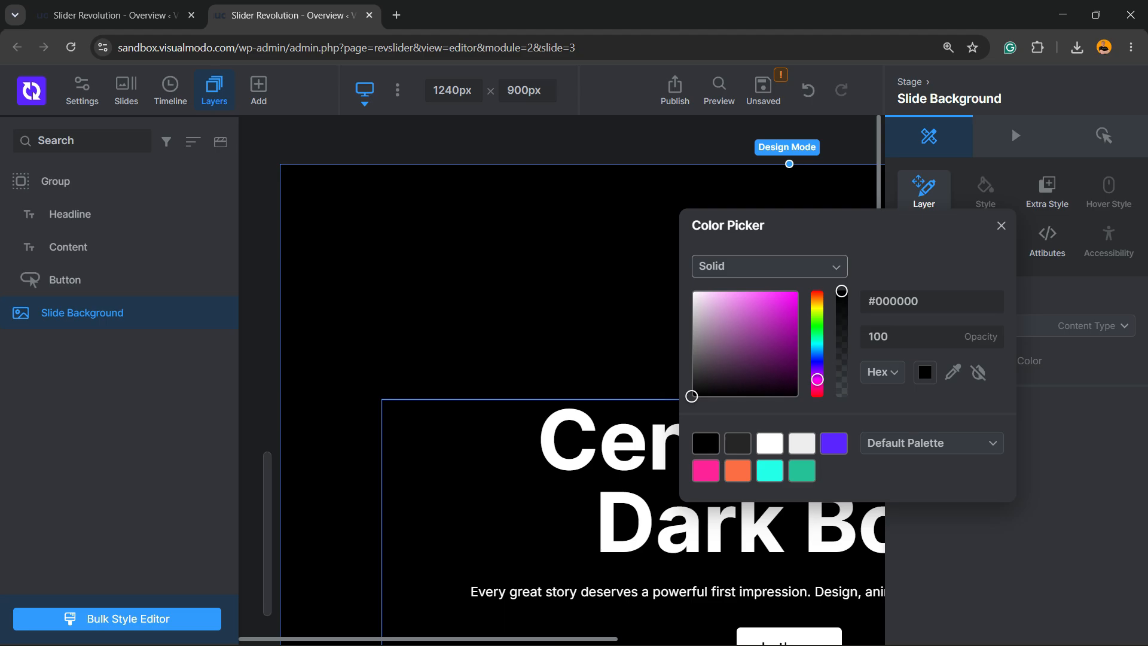
Change the background fill from solid to a gradient, trying Radial Gradient and settling on Linear Gradient
{"action": "left_click", "coordinate": [770, 266]}
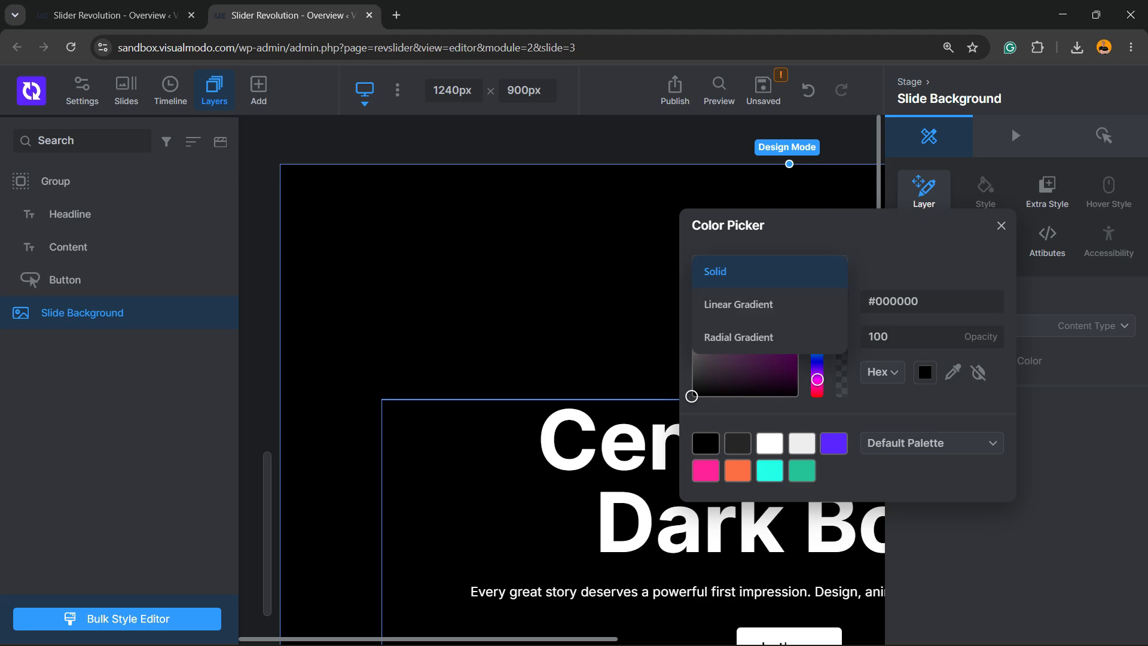
{"action": "left_click", "coordinate": [738, 304]}
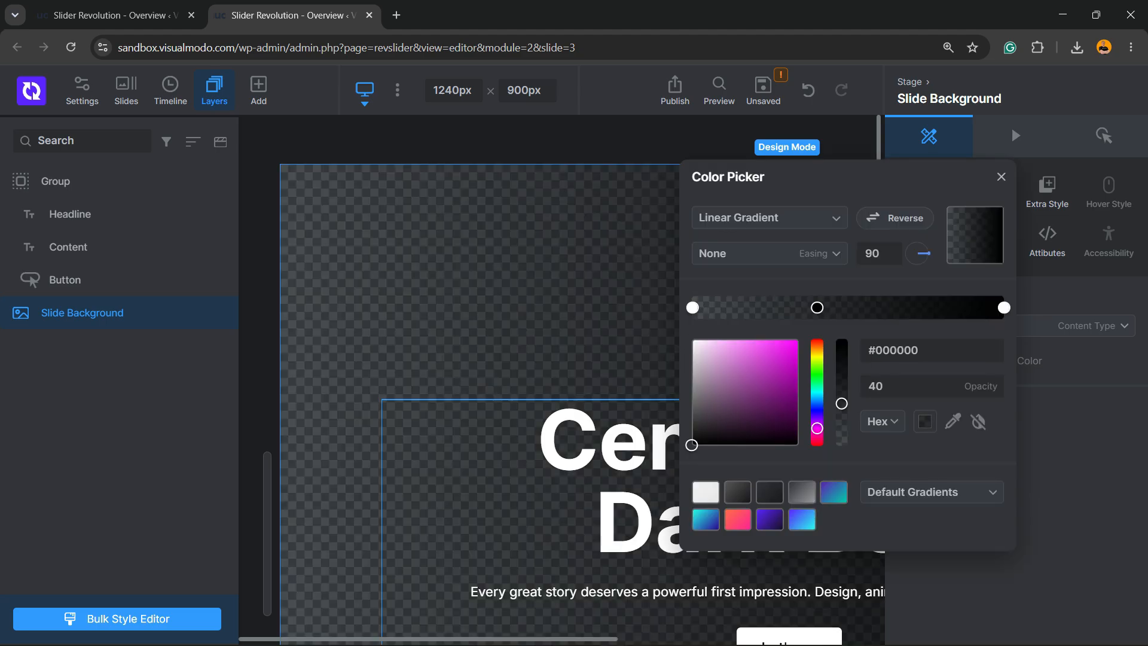
{"action": "left_click", "coordinate": [770, 217]}
{"action": "left_click", "coordinate": [738, 290]}
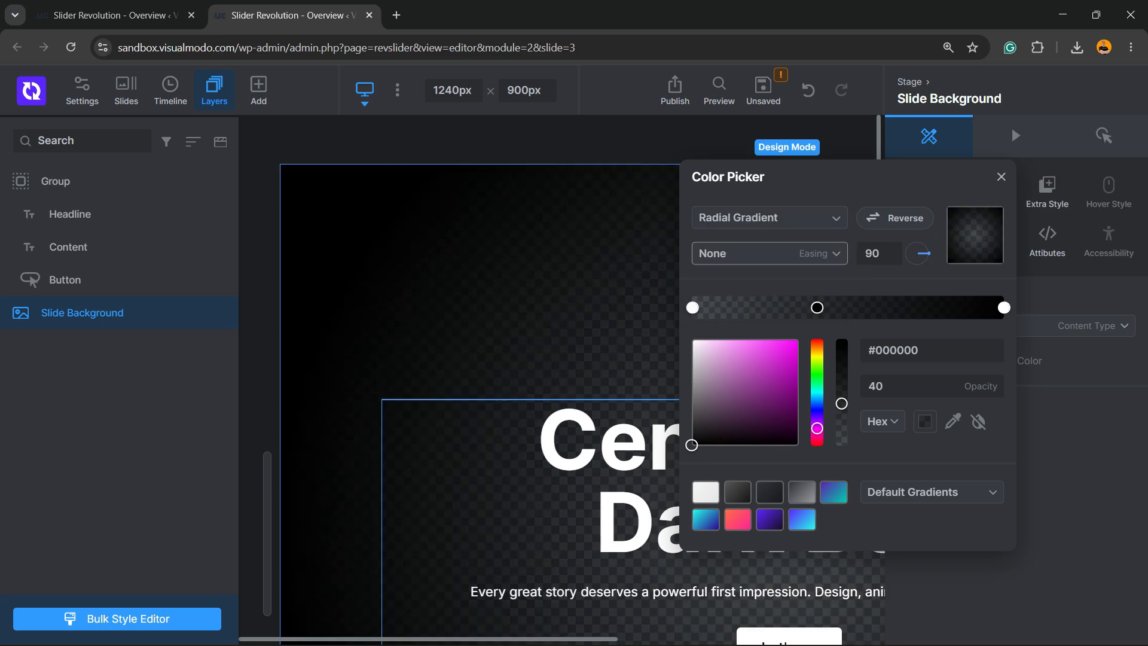
{"action": "left_click", "coordinate": [769, 217]}
{"action": "left_click", "coordinate": [738, 254]}
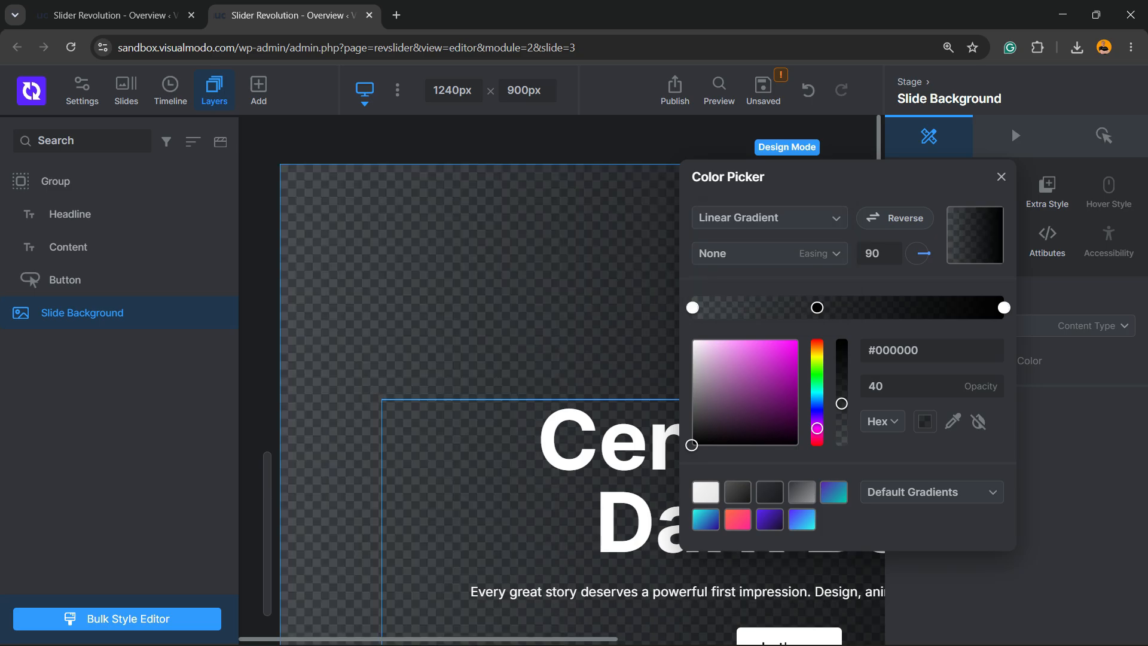
Compare several default gradient presets on the slide background and apply the purple-to-dark one ending in #171023
{"action": "left_click", "coordinate": [769, 520]}
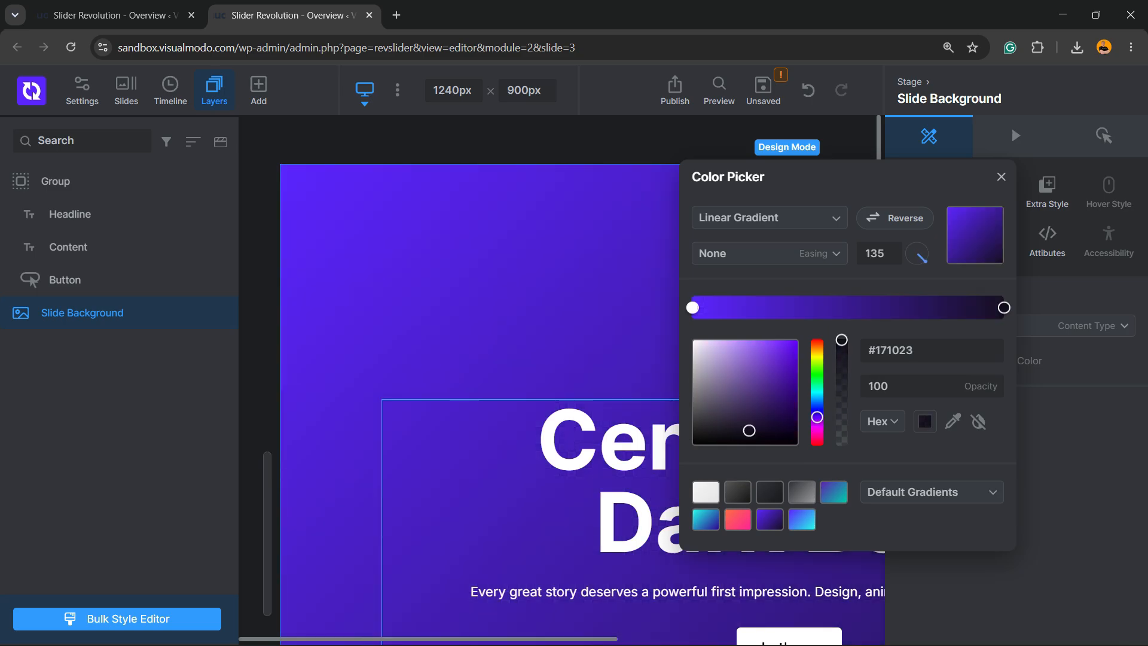
{"action": "left_click", "coordinate": [738, 492]}
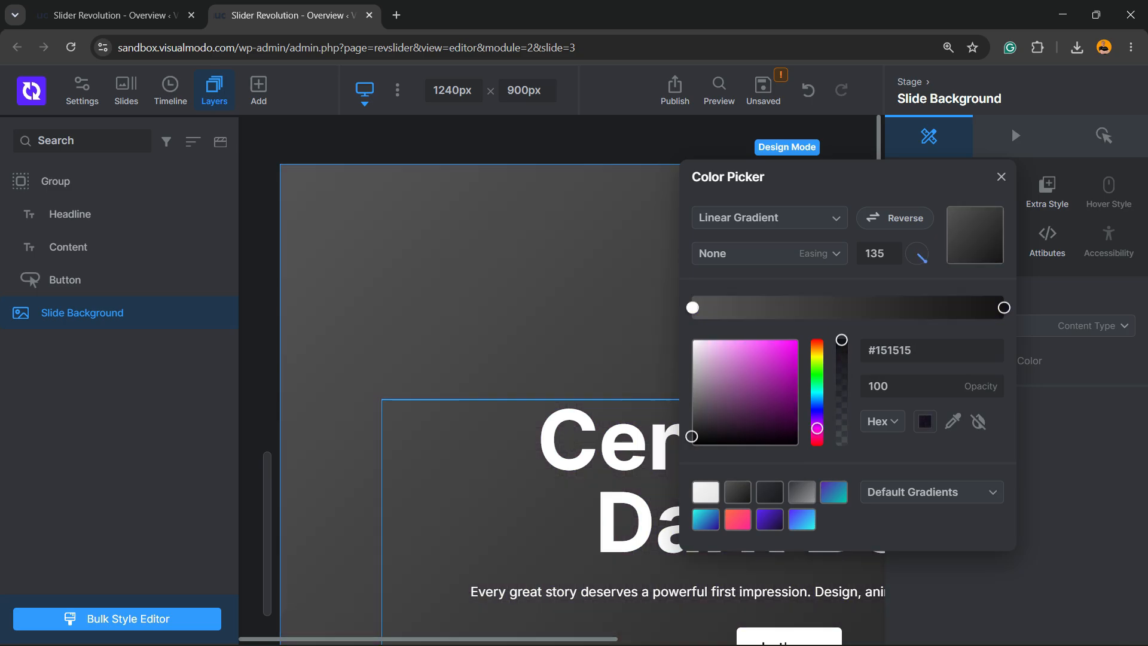
{"action": "left_click", "coordinate": [802, 493]}
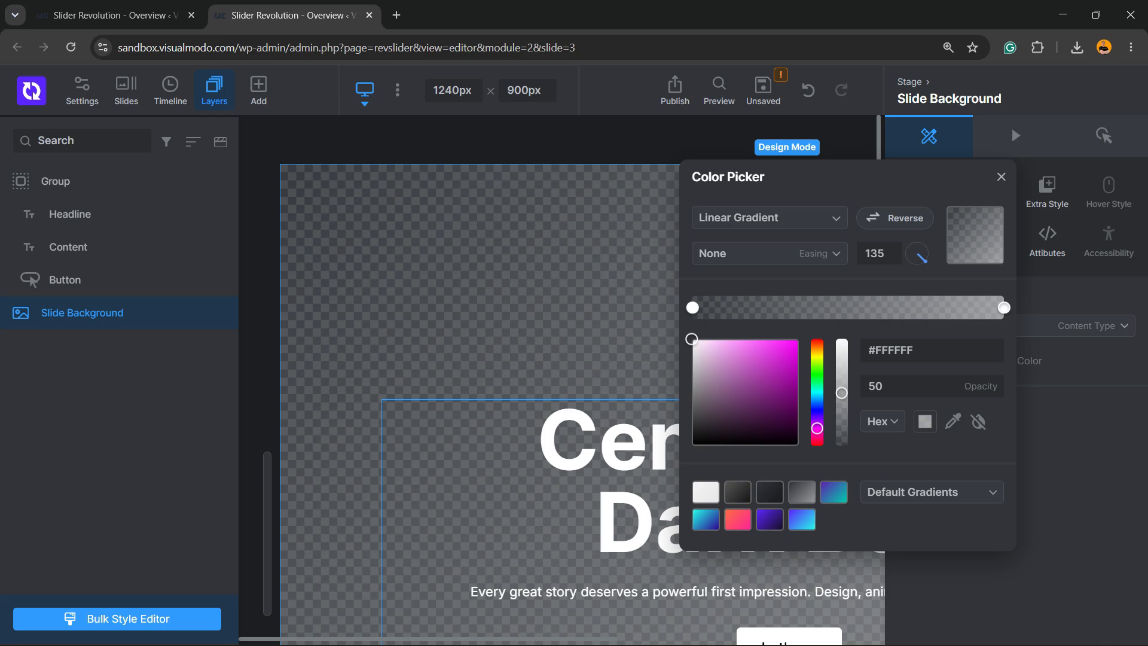
{"action": "left_click", "coordinate": [770, 519]}
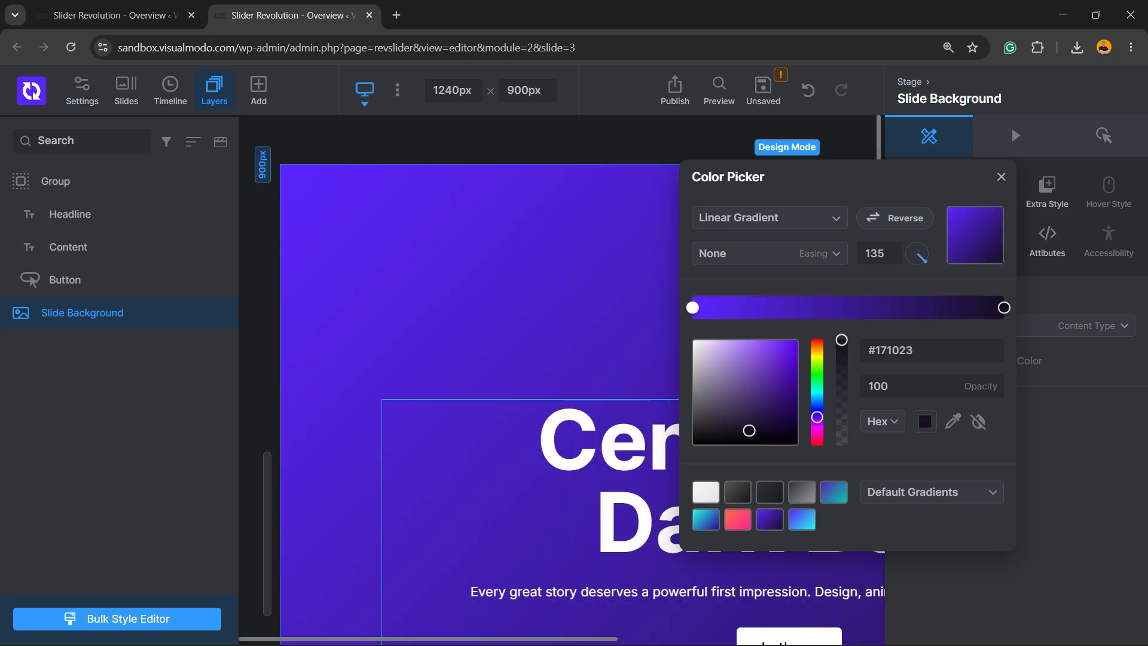
{"action": "key", "text": "Escape"}
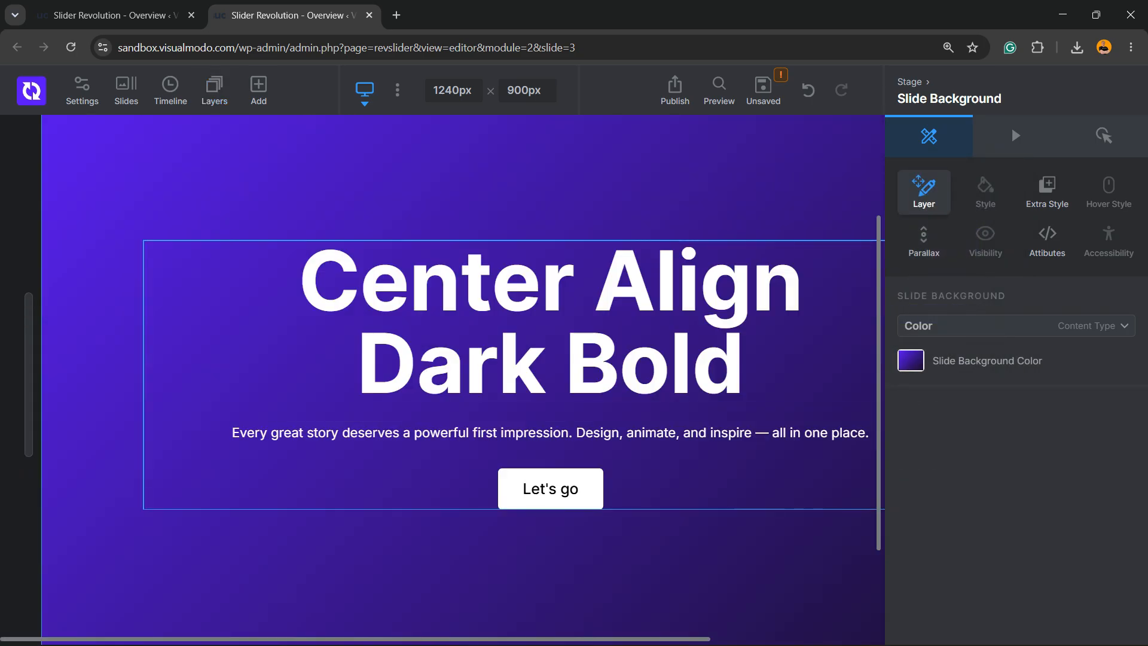
Rotate the slide background gradient to 338 degrees, try the Bounce easings, and set the easing to Circ.easeIn
{"action": "left_click", "coordinate": [911, 360]}
{"action": "mouse_move", "coordinate": [925, 261]}
{"action": "left_mouse_down"}
{"action": "mouse_move", "coordinate": [908, 260]}
{"action": "mouse_move", "coordinate": [925, 246]}
{"action": "mouse_move", "coordinate": [913, 243]}
{"action": "left_mouse_up"}
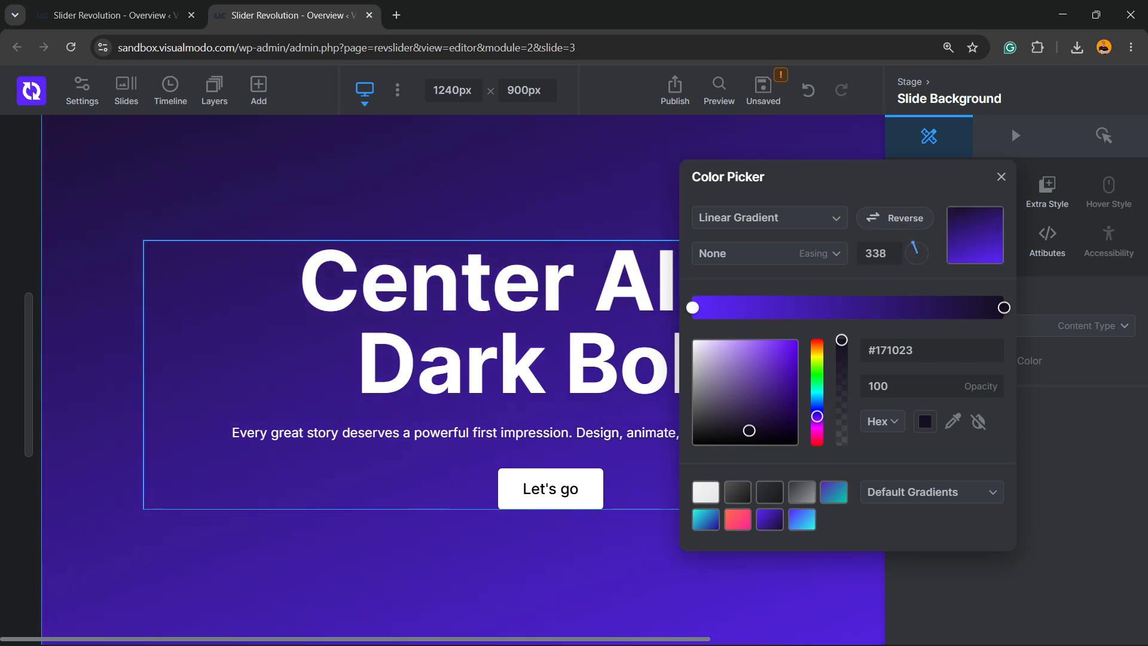
{"action": "left_click", "coordinate": [819, 253]}
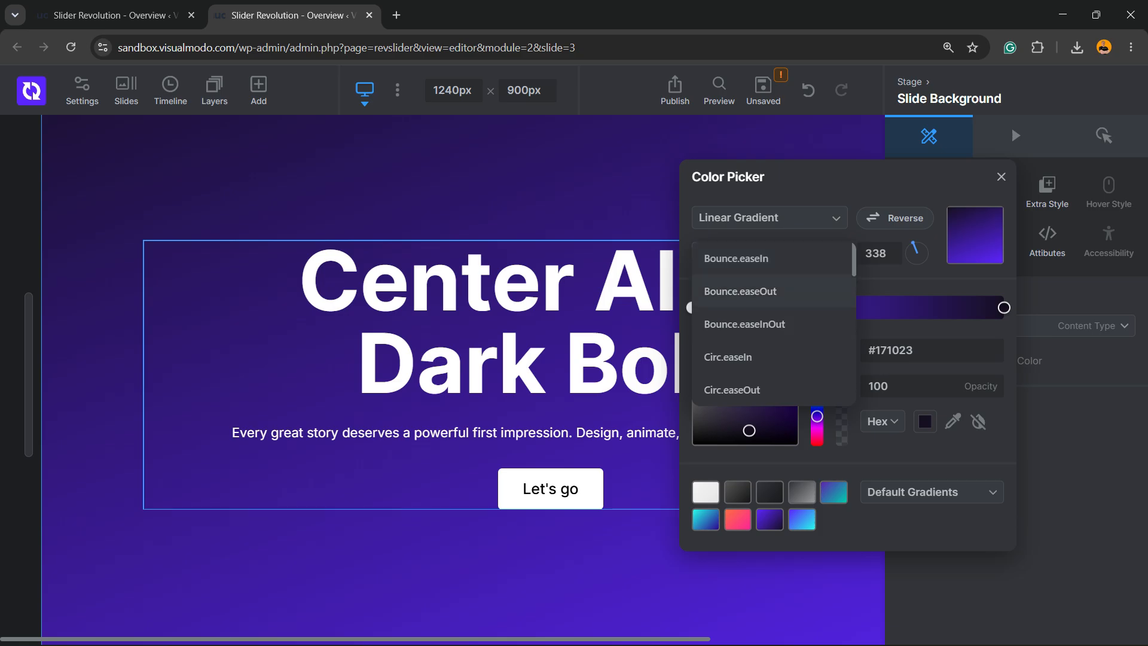
{"action": "left_click", "coordinate": [741, 291]}
{"action": "left_click", "coordinate": [741, 253]}
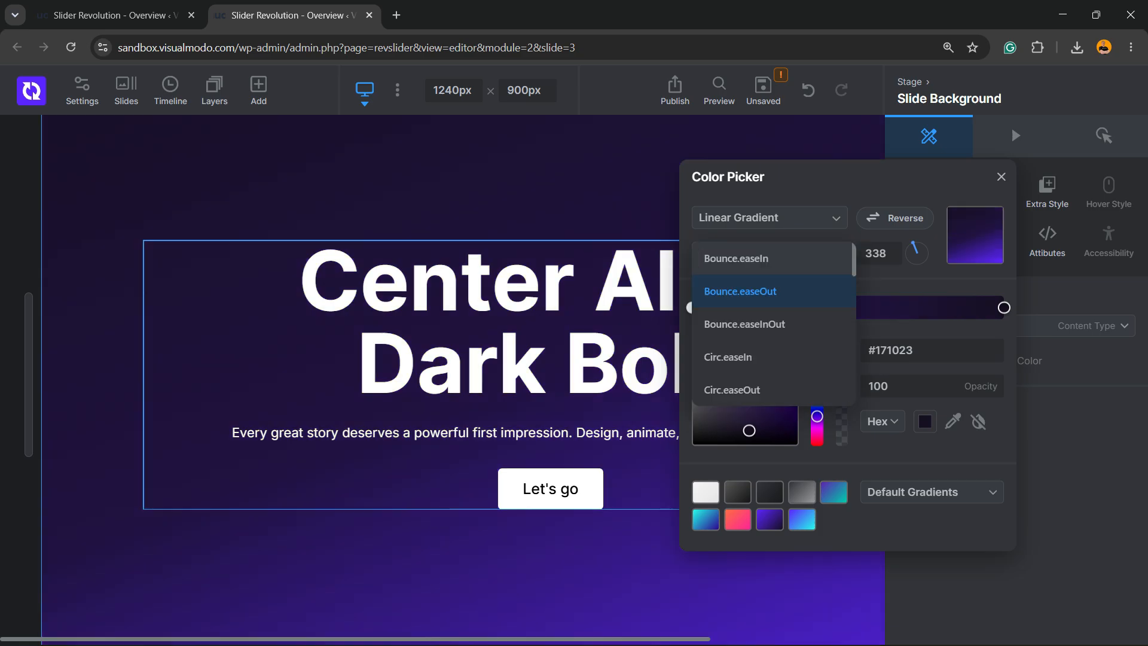
{"action": "left_click", "coordinate": [738, 259]}
{"action": "left_click", "coordinate": [739, 254]}
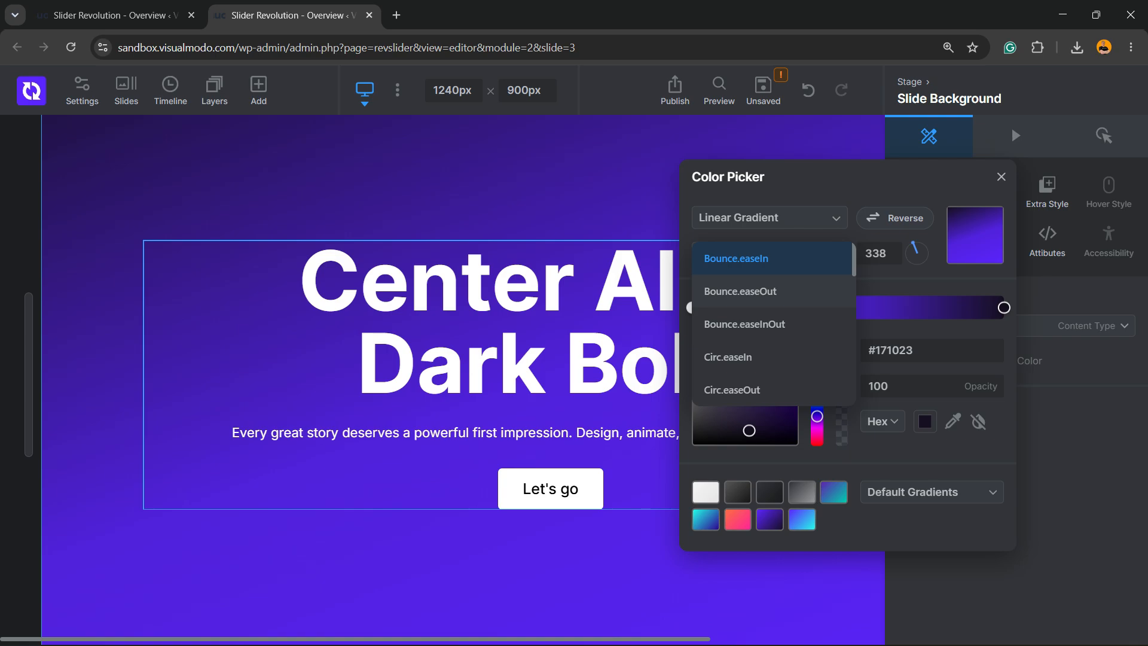
{"action": "scroll", "coordinate": [742, 306], "scroll_direction": "down", "scroll_amount": 10}
{"action": "scroll", "coordinate": [742, 320], "scroll_direction": "up", "scroll_amount": 10}
{"action": "left_click", "coordinate": [741, 357]}
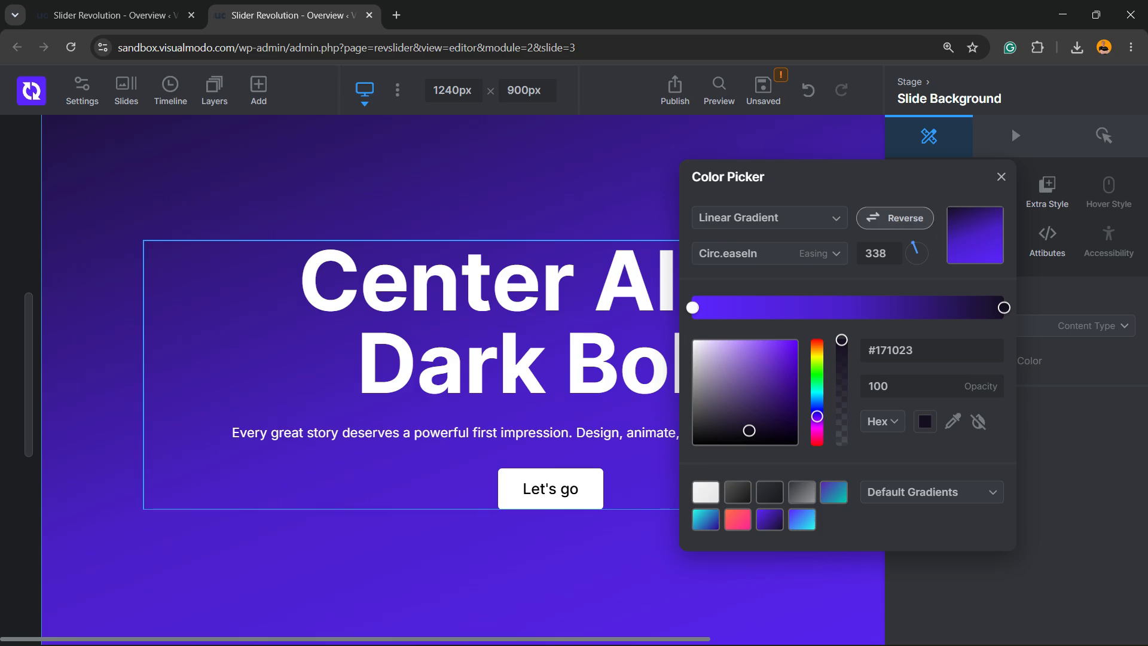
Reverse the slide background gradient so it runs from the dark color to purple
{"action": "left_click", "coordinate": [895, 218]}
{"action": "left_click", "coordinate": [895, 218]}
{"action": "left_click", "coordinate": [895, 218]}
{"action": "left_click", "coordinate": [896, 218]}
{"action": "left_click", "coordinate": [895, 218]}
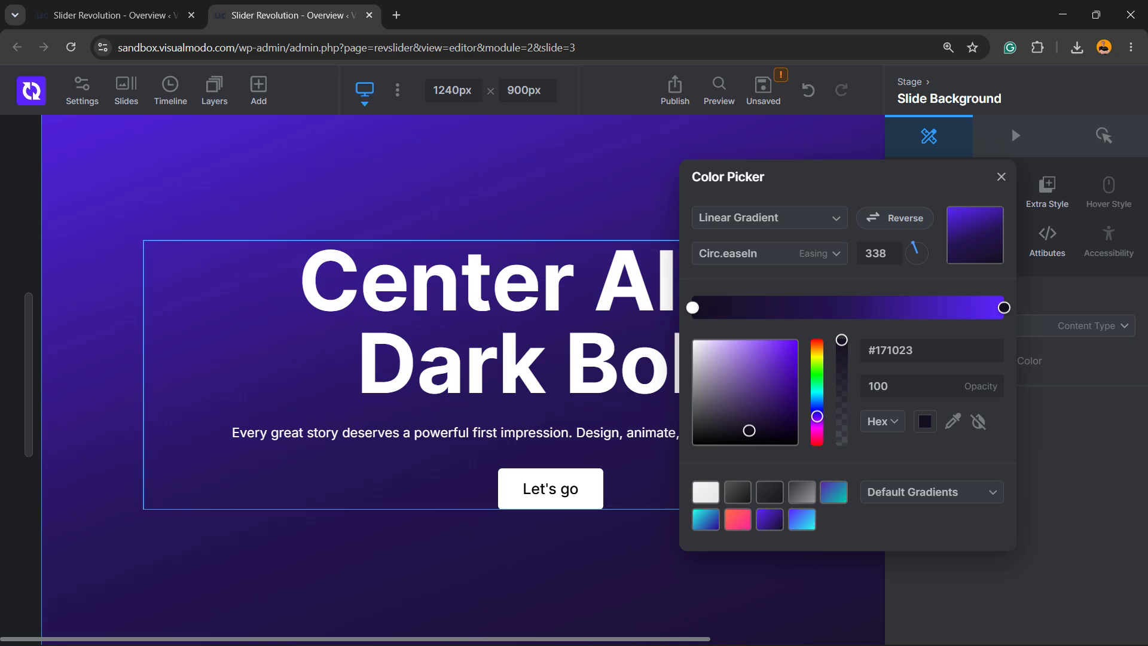
Try darkening the purple end stop of the slide background gradient to a deep indigo
{"action": "left_click_drag", "start_coordinate": [693, 307], "coordinate": [995, 307]}
{"action": "key", "text": "Escape"}
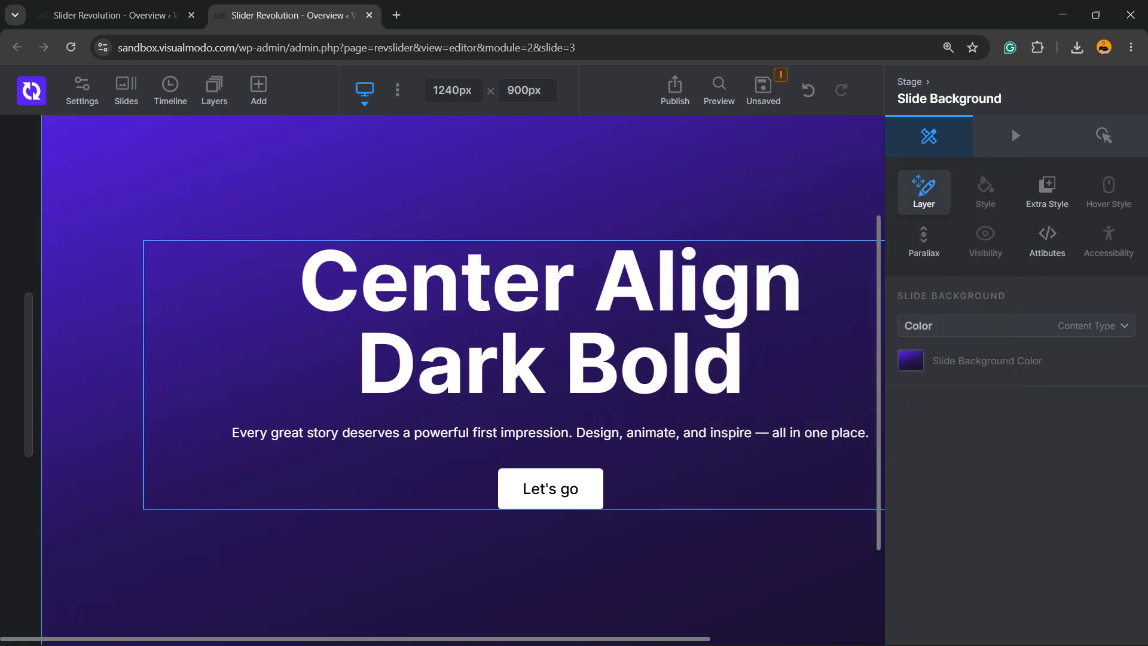
{"action": "left_click", "coordinate": [911, 361]}
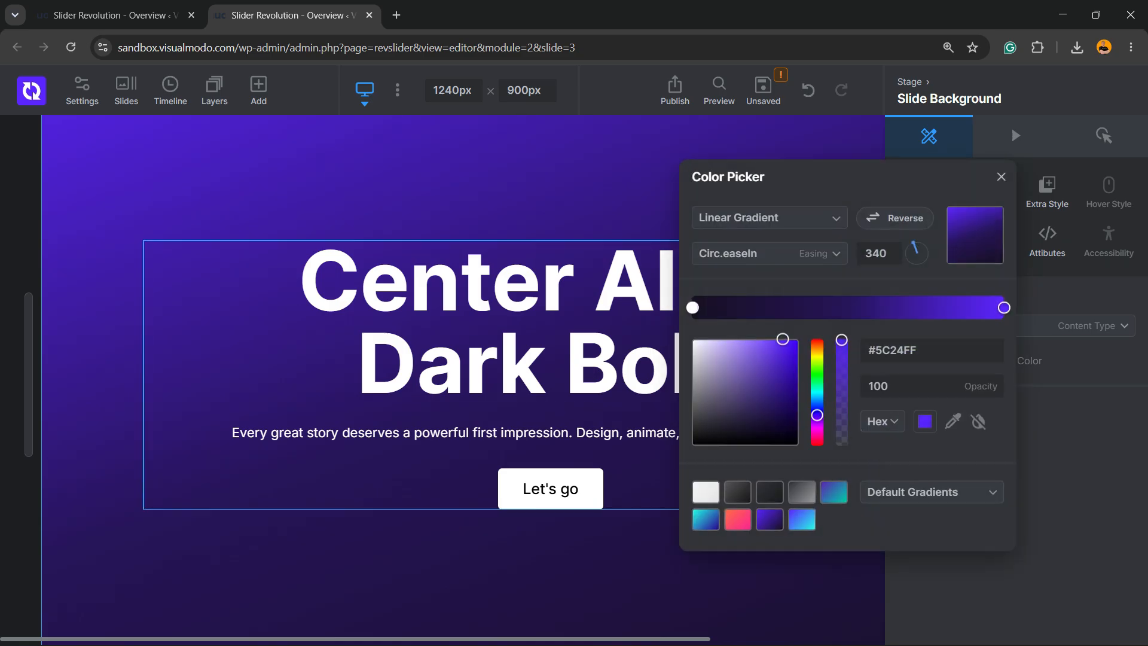
{"action": "mouse_move", "coordinate": [842, 339]}
{"action": "left_mouse_down"}
{"action": "mouse_move", "coordinate": [841, 406]}
{"action": "mouse_move", "coordinate": [842, 339]}
{"action": "left_mouse_up"}
{"action": "left_click", "coordinate": [717, 383]}
{"action": "left_click_drag", "start_coordinate": [770, 371], "coordinate": [798, 392]}
Recolor the gradient's dark start stop to white #FFFFFF and its end stop to green #0B8000
{"action": "left_click", "coordinate": [692, 308]}
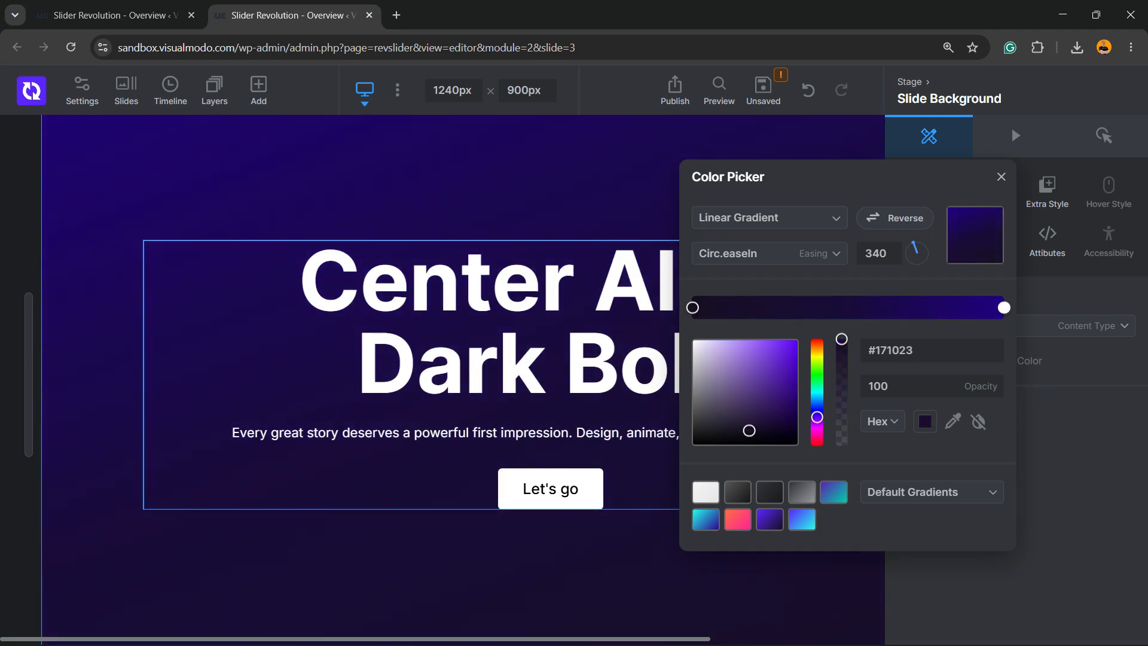
{"action": "left_click_drag", "start_coordinate": [749, 431], "coordinate": [692, 339]}
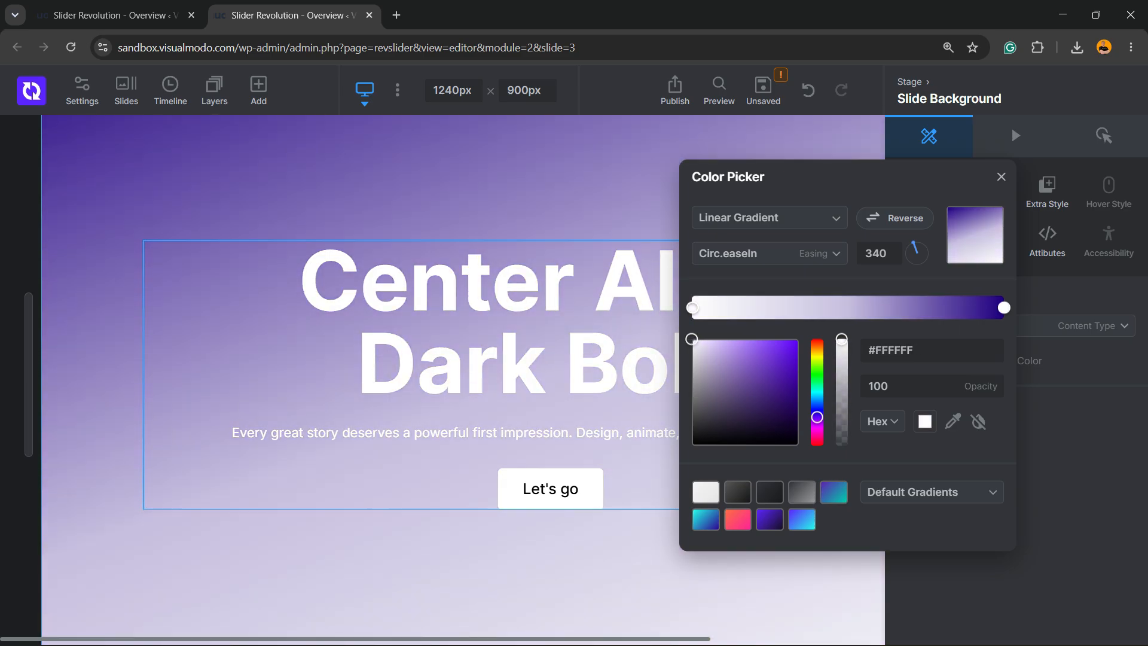
{"action": "left_click", "coordinate": [1004, 308]}
{"action": "left_click", "coordinate": [818, 373]}
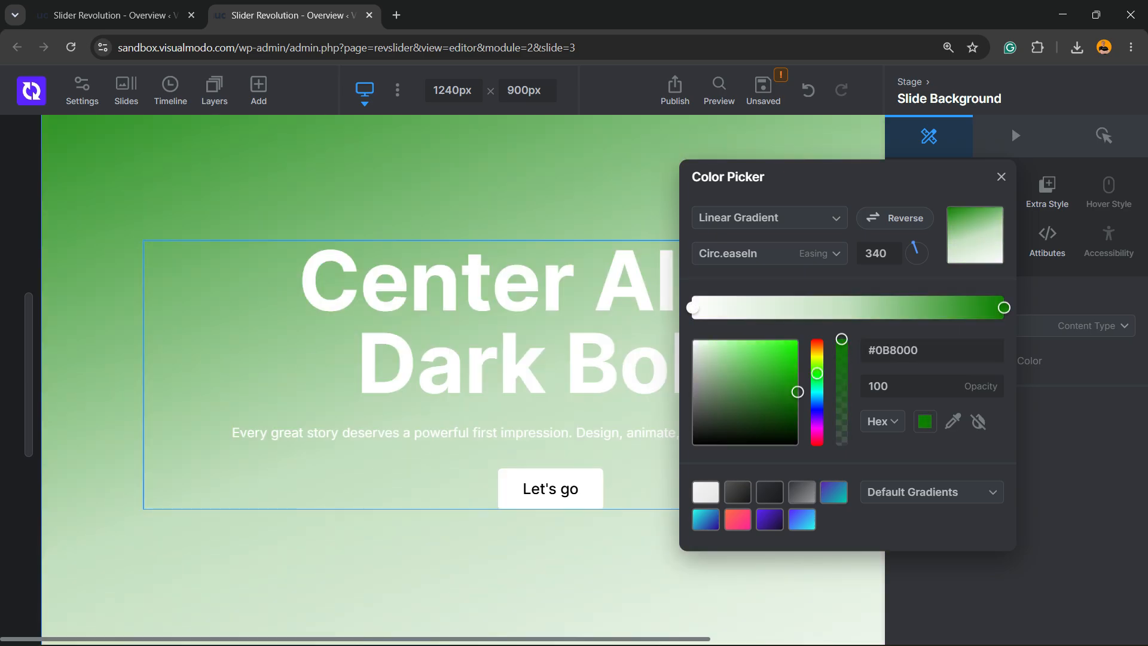
Add two intermediate color stops to the white-to-green gradient and shift the selected stop's hue to red
{"action": "left_click", "coordinate": [867, 307]}
{"action": "left_click", "coordinate": [851, 308]}
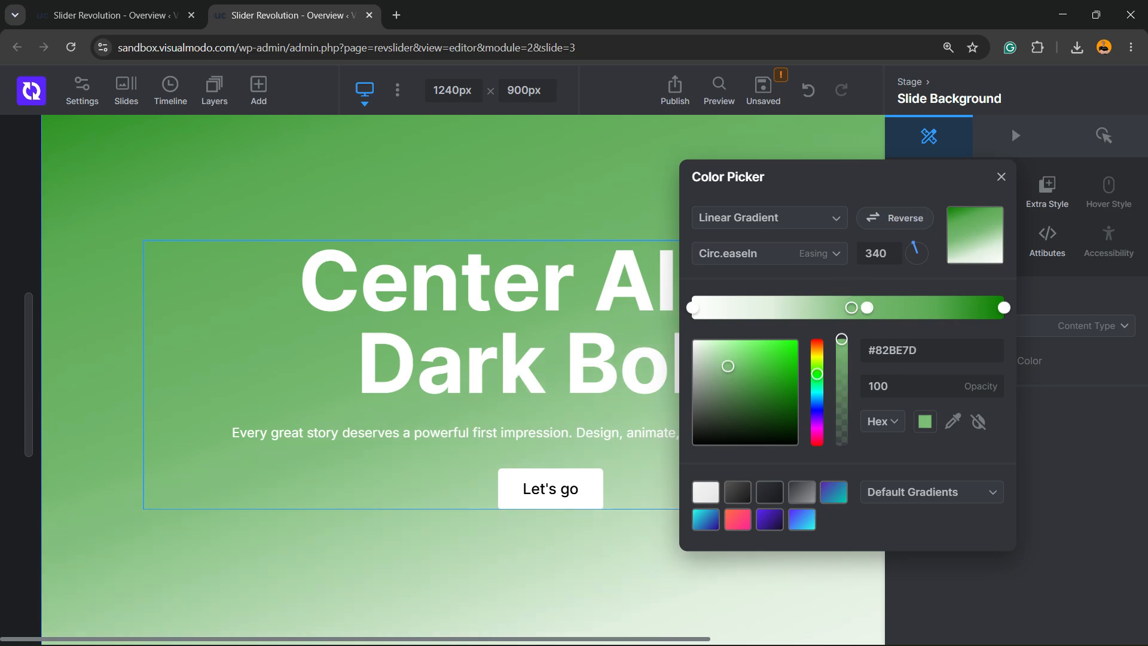
{"action": "left_click", "coordinate": [817, 343]}
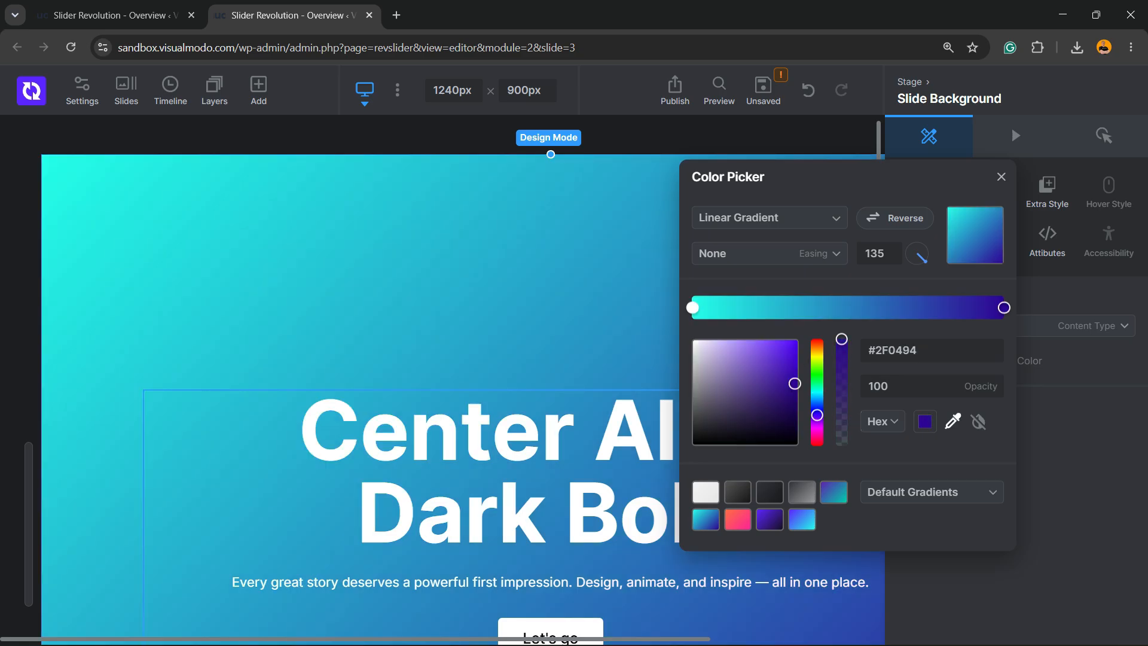
Rotate the cyan-to-indigo slide background gradient to 270 degrees and close the color picker
{"action": "left_click", "coordinate": [953, 421]}
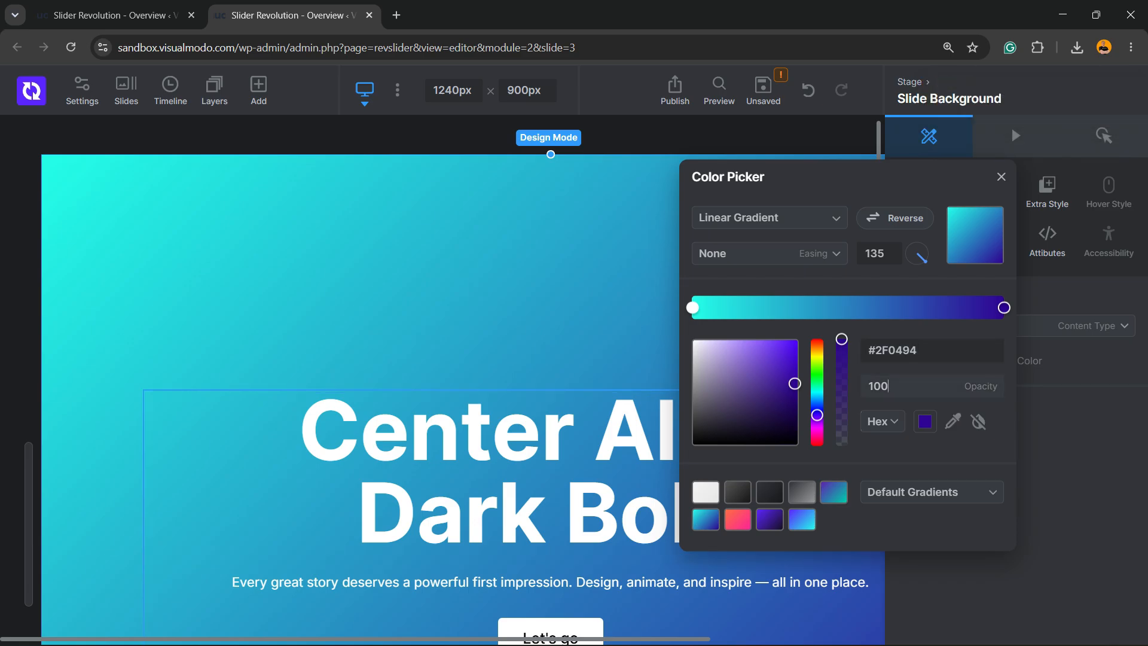
{"action": "left_click", "coordinate": [891, 387]}
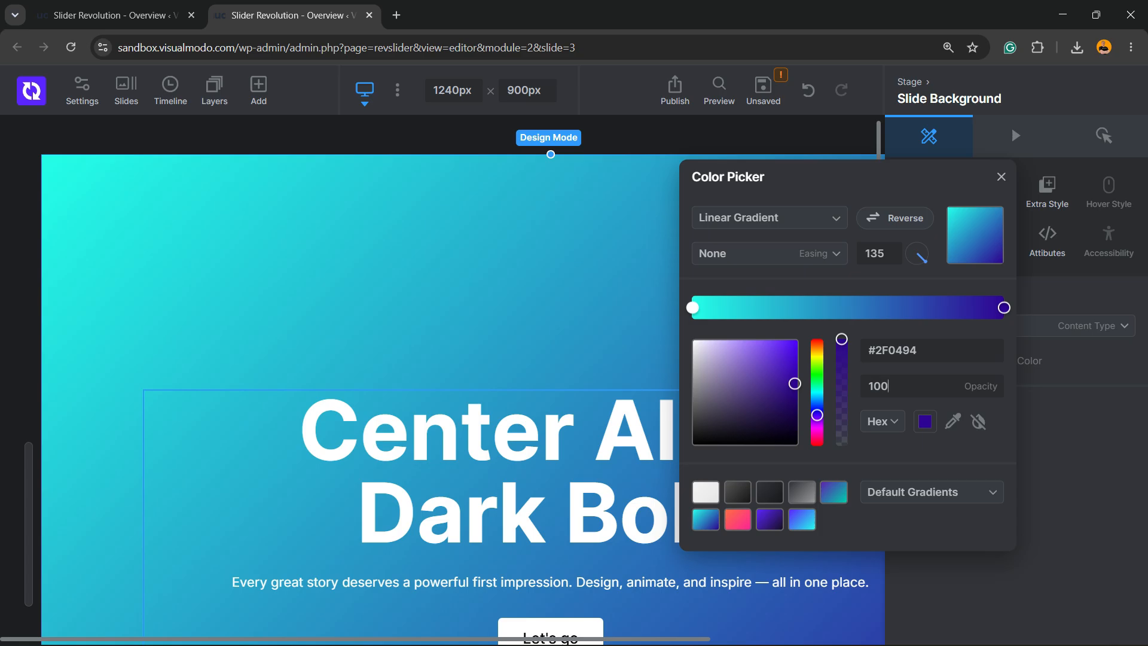
{"action": "left_click_drag", "start_coordinate": [925, 261], "coordinate": [906, 253]}
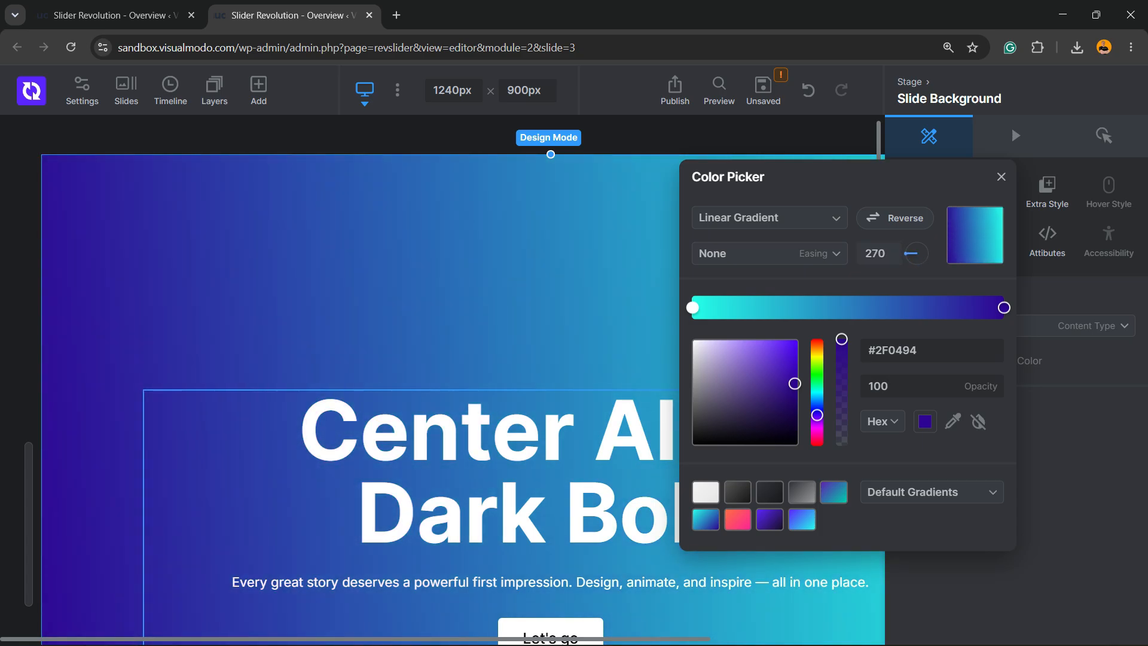
{"action": "scroll", "coordinate": [556, 342], "scroll_direction": "down", "scroll_amount": 5}
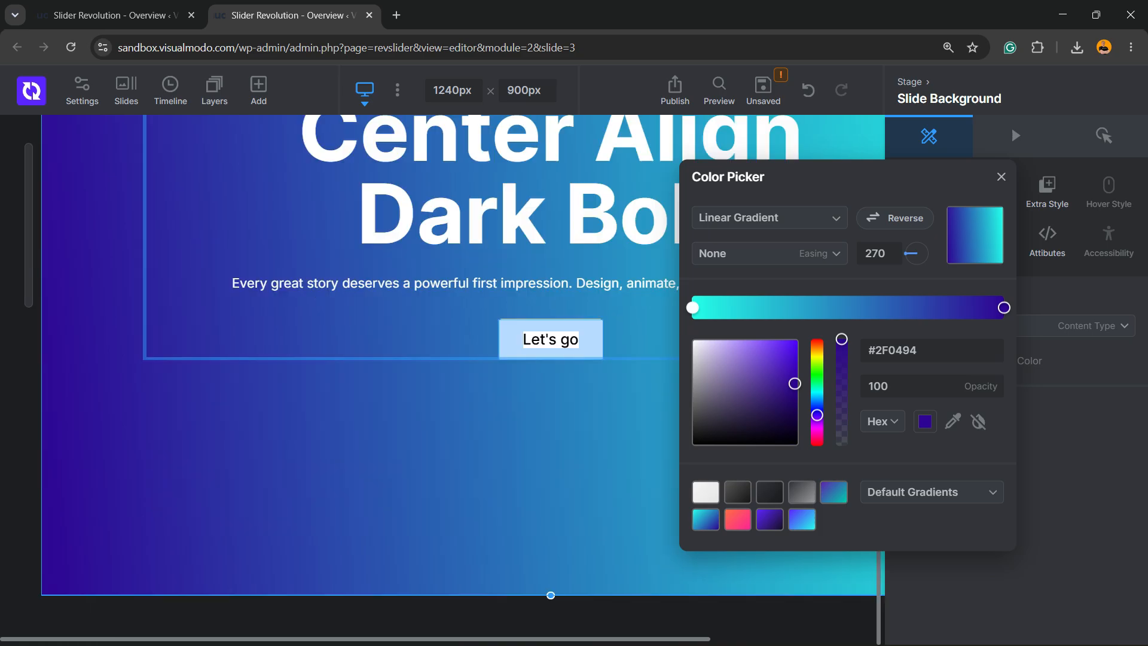
{"action": "left_click", "coordinate": [1001, 177]}
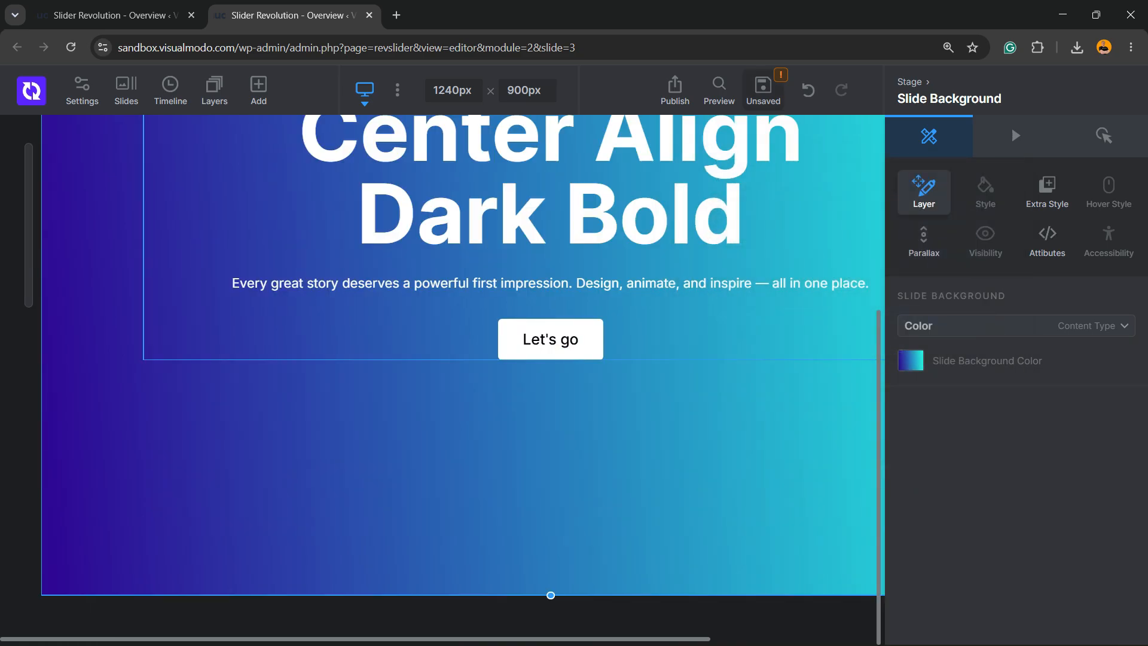
Save the slider and review the slide with its gradient background in the preview page
{"action": "key", "text": "ctrl+s"}
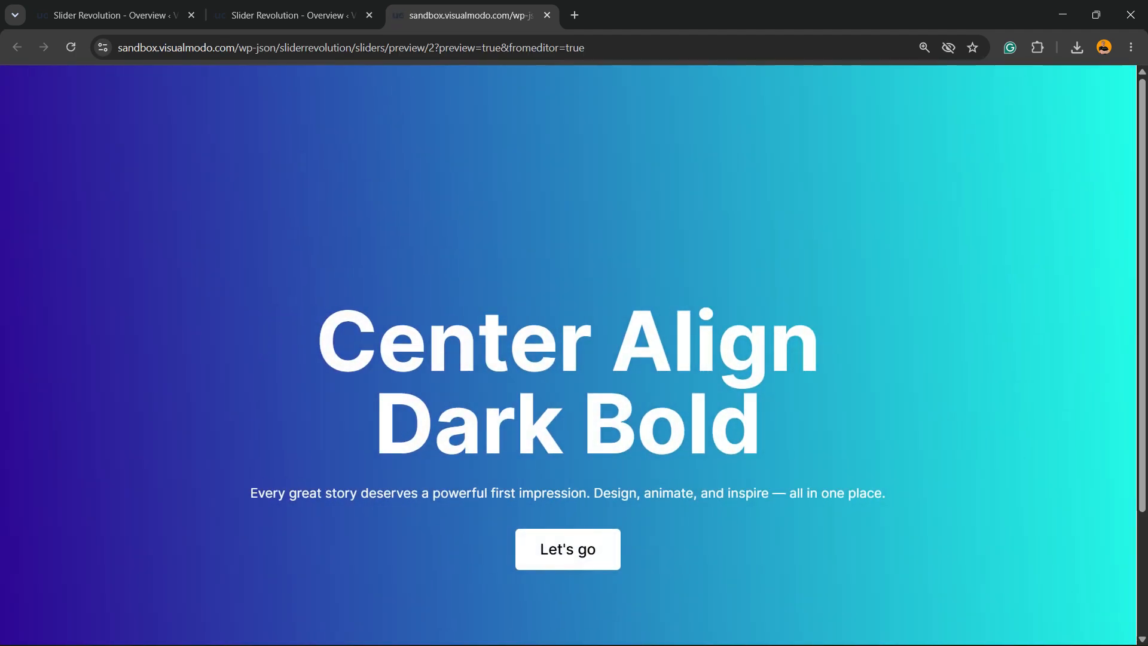
{"action": "scroll", "coordinate": [574, 353], "scroll_direction": "down", "scroll_amount": 3}
{"action": "scroll", "coordinate": [574, 353], "scroll_direction": "up", "scroll_amount": 1}
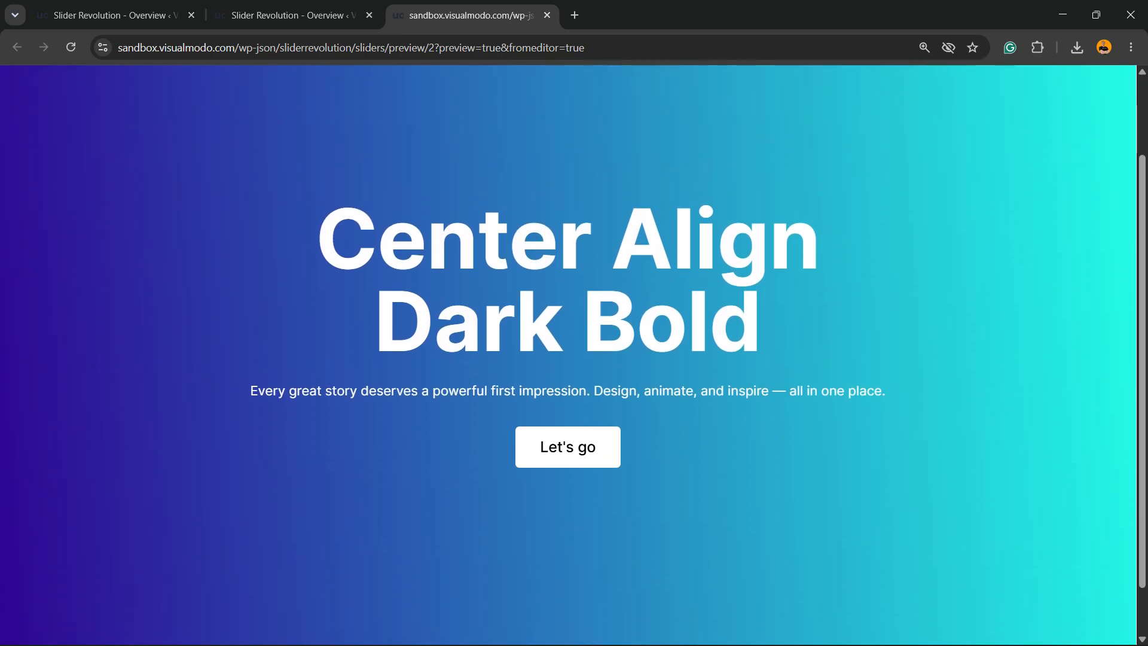